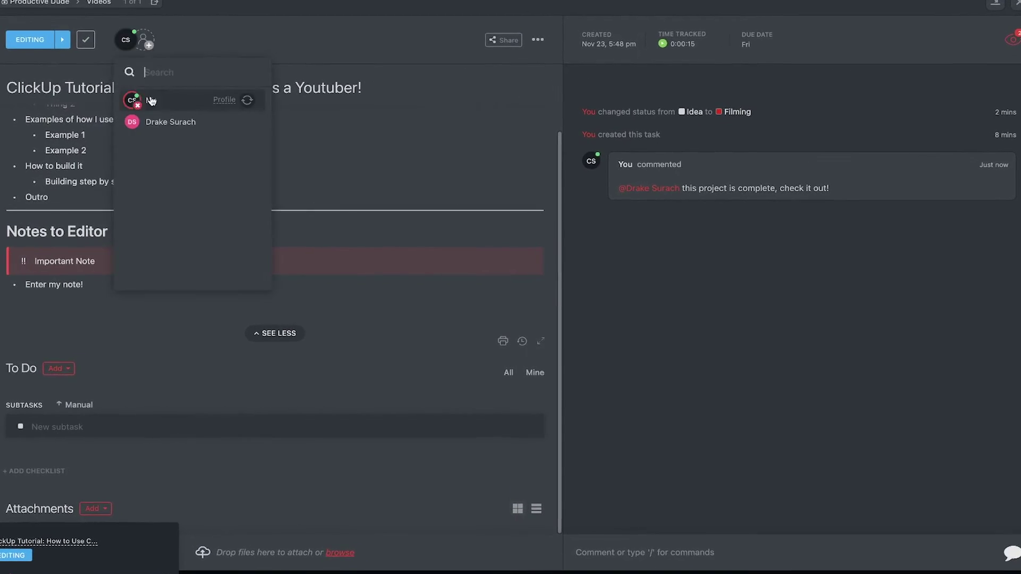
# - Assign the second team member to the Editing task and close the task
pyautogui.click(170, 122)
pyautogui.press('Escape')
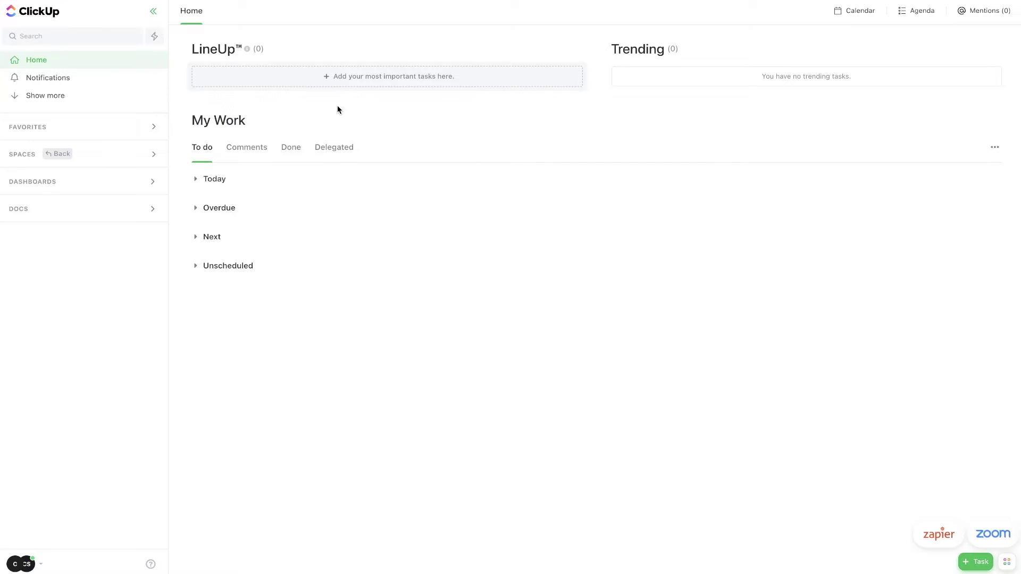
# - Set the account colour theme to red in My Settings and save it
pyautogui.click(41, 567)
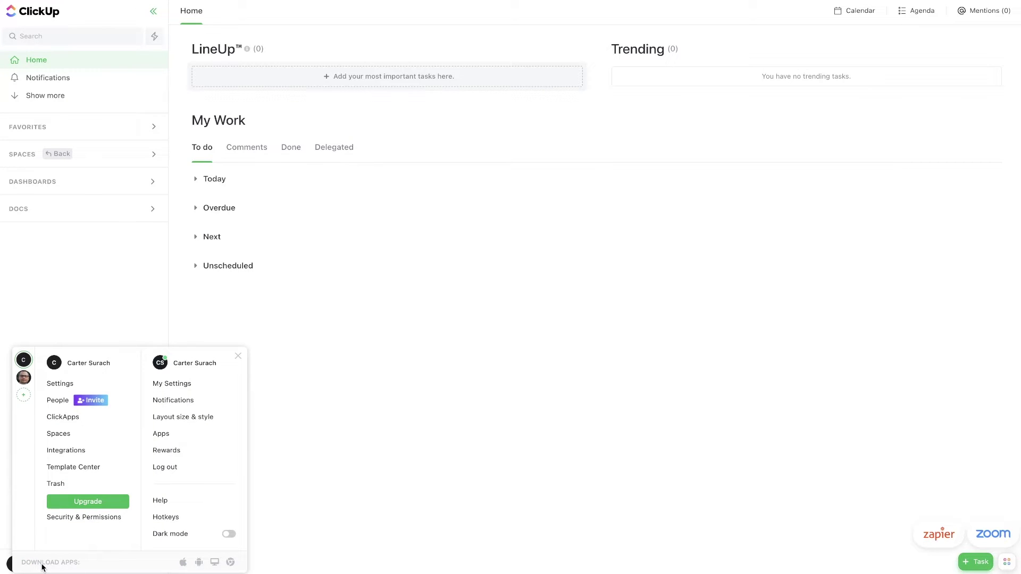
pyautogui.click(170, 384)
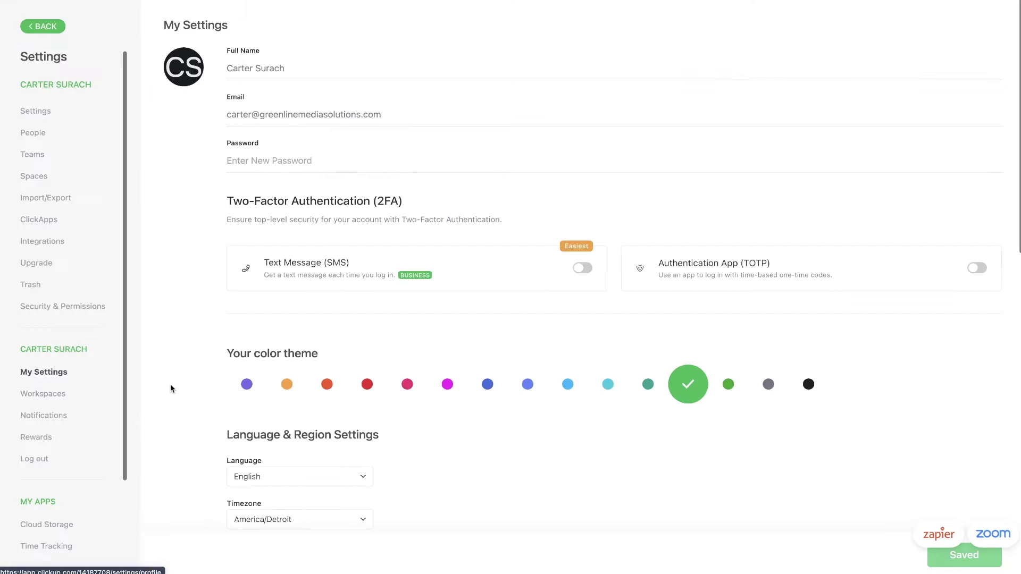
pyautogui.click(370, 387)
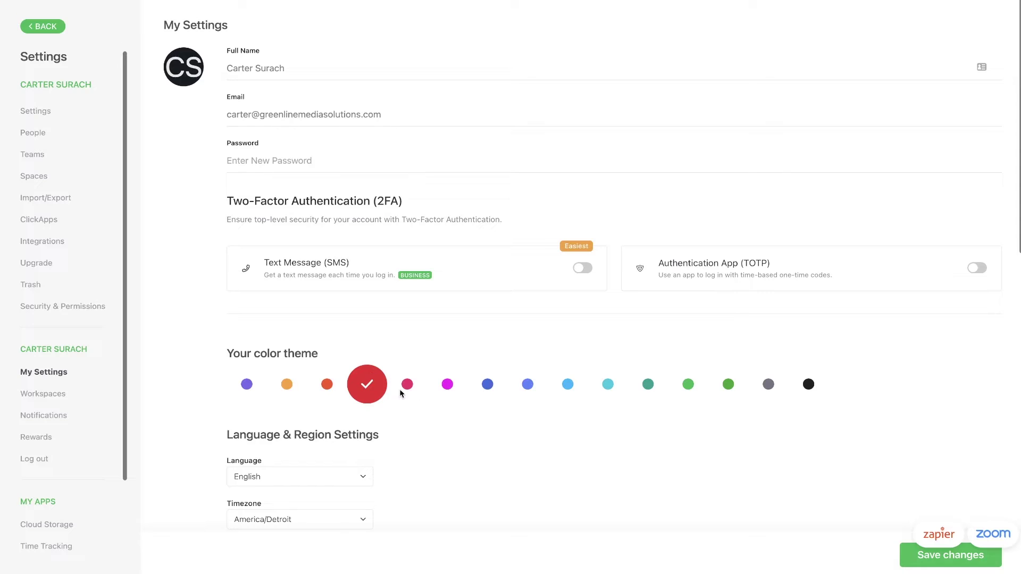
pyautogui.click(926, 562)
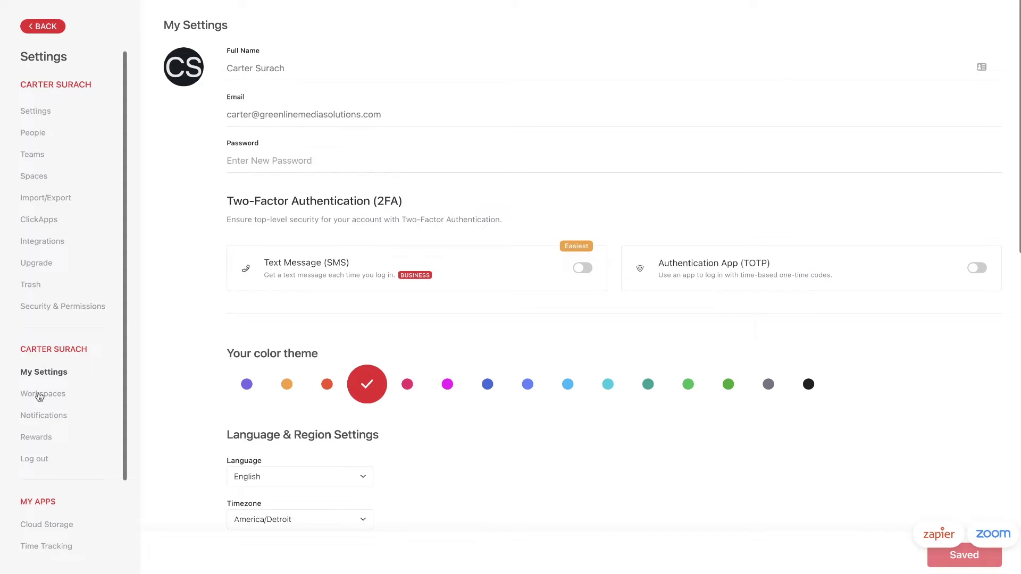
pyautogui.click(287, 384)
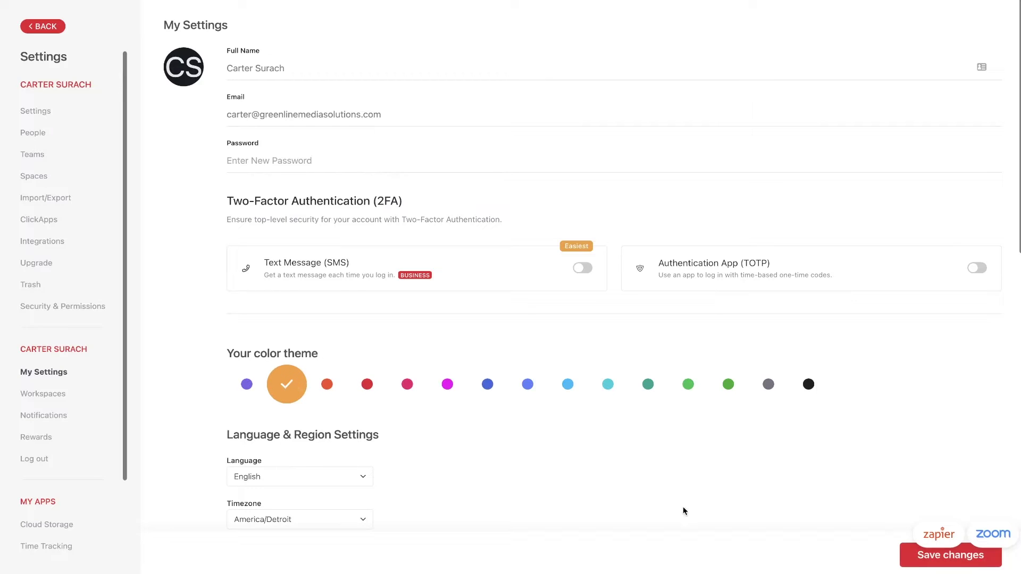
pyautogui.click(951, 566)
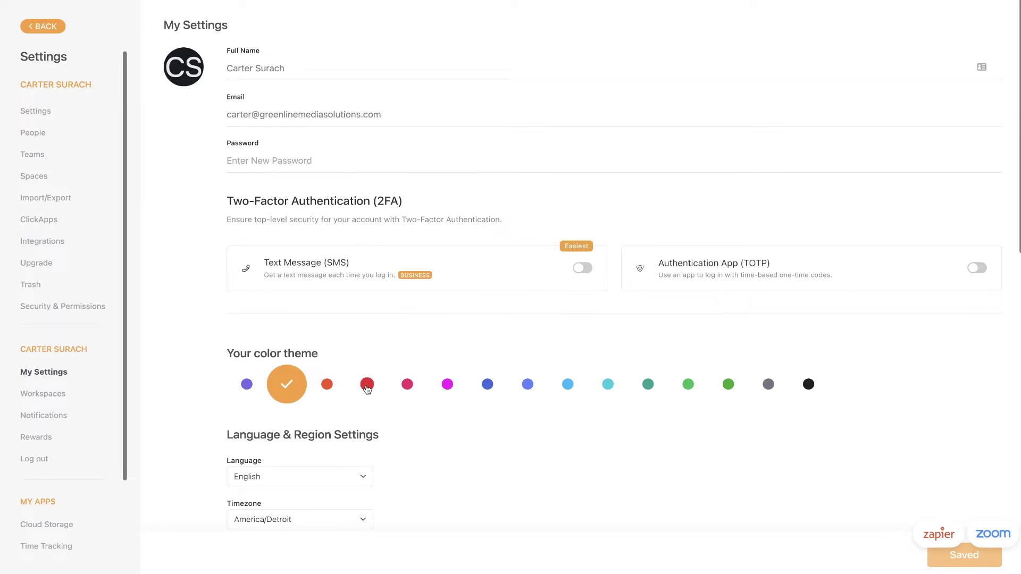
pyautogui.click(367, 384)
pyautogui.click(938, 564)
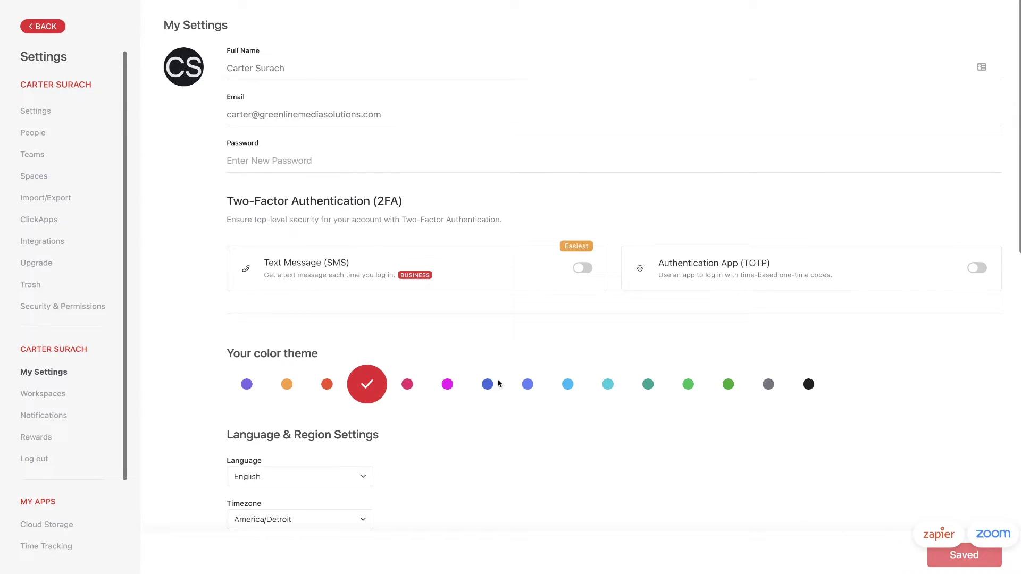
# - Turn on Dark Mode and High Contrast Mode, save, and return to the workspace
pyautogui.scroll(-10, 515, 324)
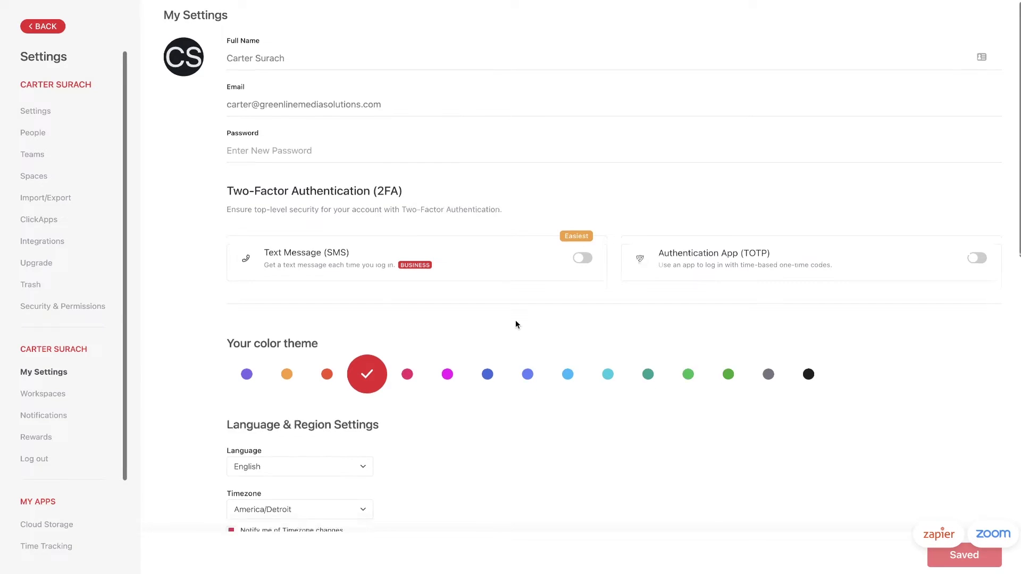
pyautogui.scroll(-1, 515, 324)
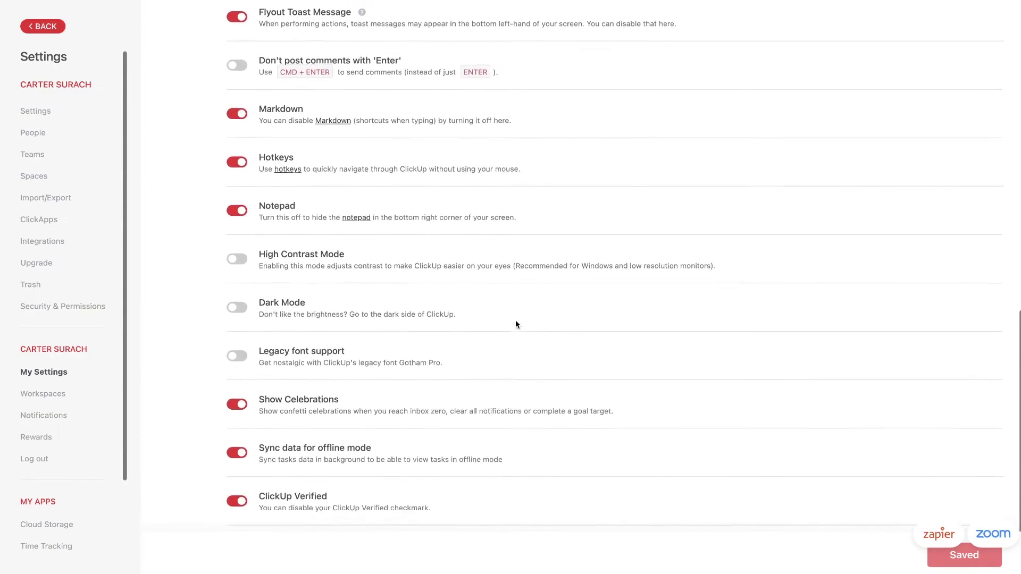
pyautogui.click(237, 300)
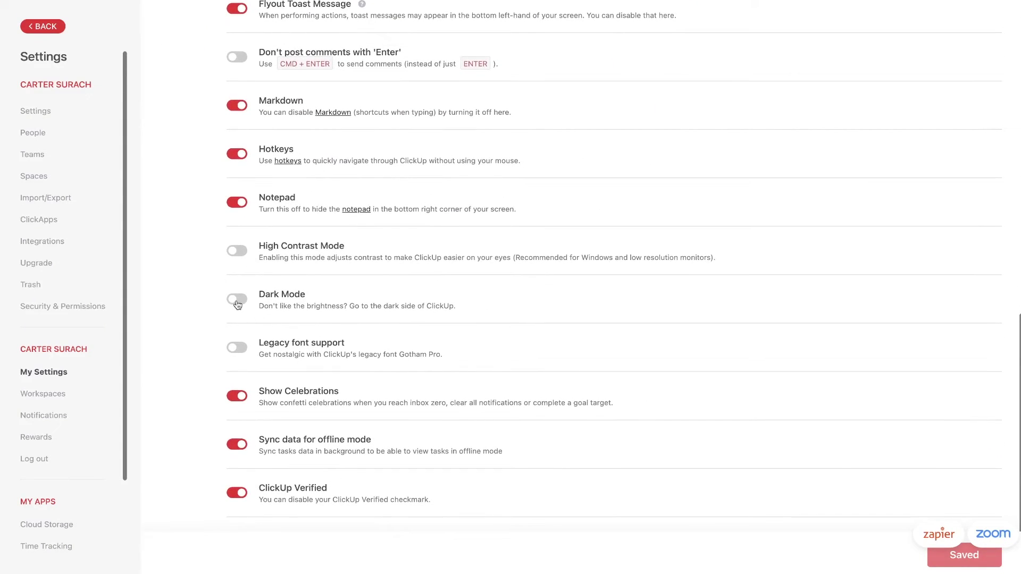
pyautogui.click(237, 251)
pyautogui.click(920, 557)
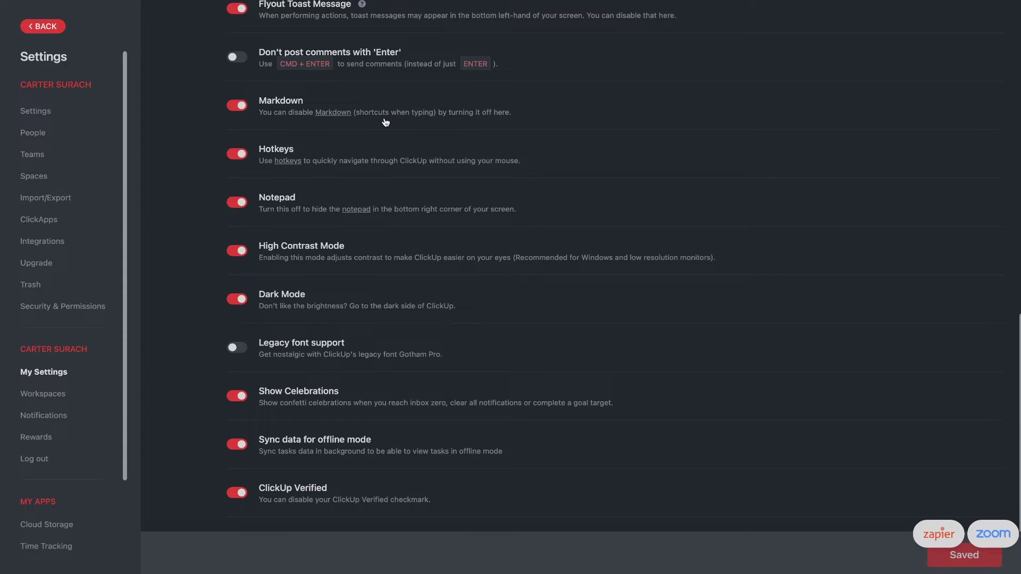
pyautogui.click(46, 27)
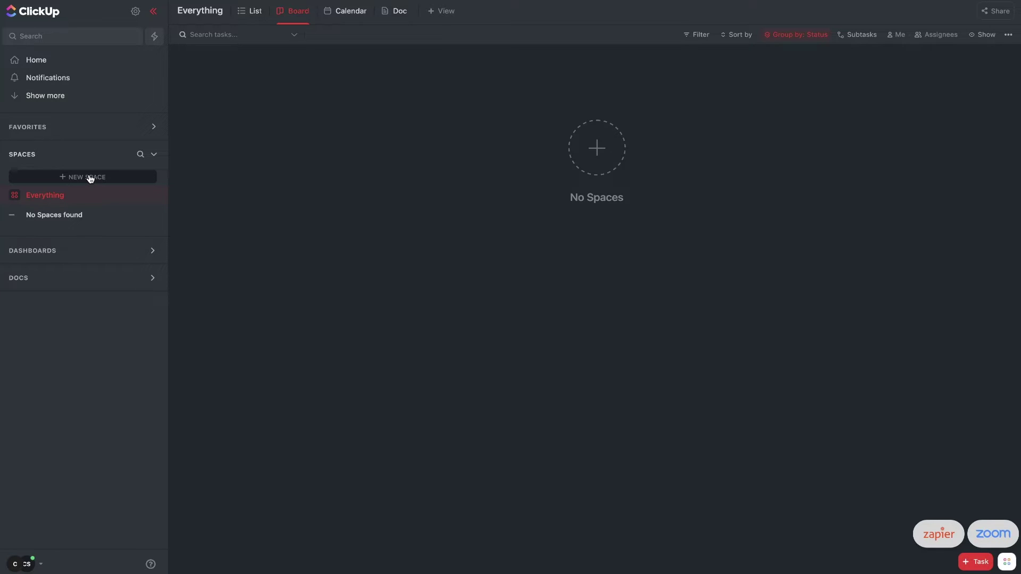
# - Start a new Space named Productive Dude with orange colour and a video icon avatar
pyautogui.click(91, 178)
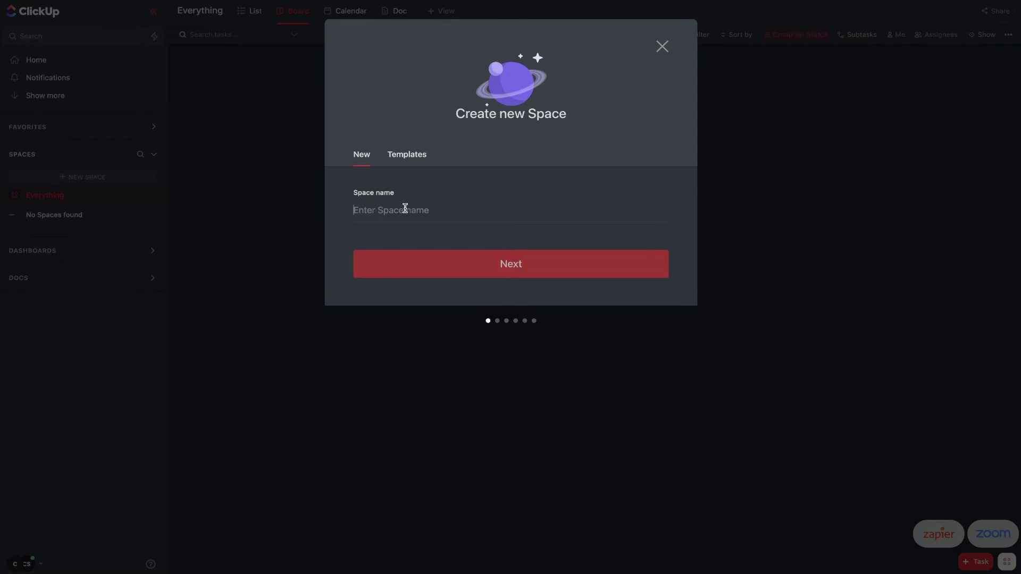
pyautogui.write('Productiv')
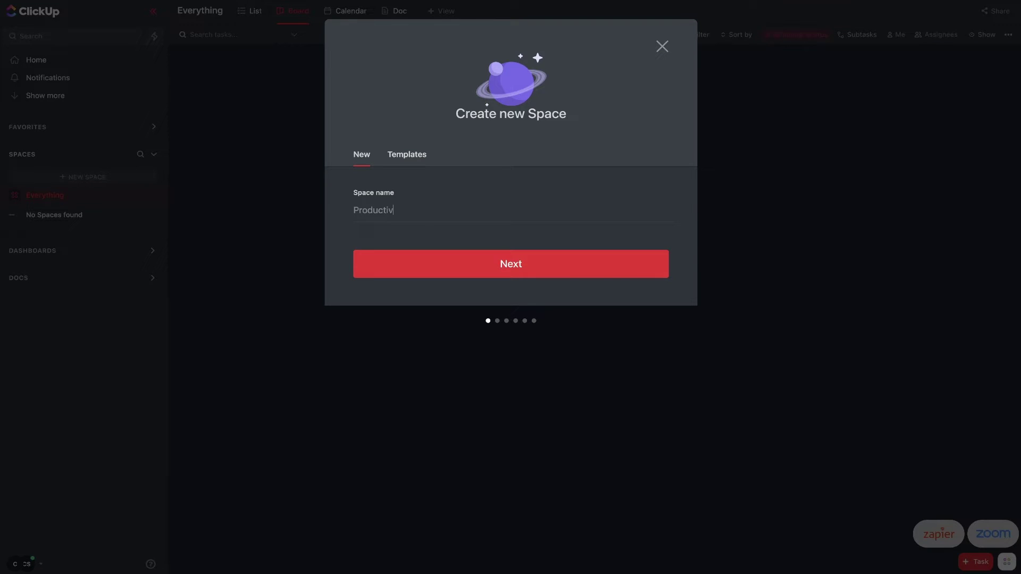
pyautogui.write('e Dude')
pyautogui.click(488, 264)
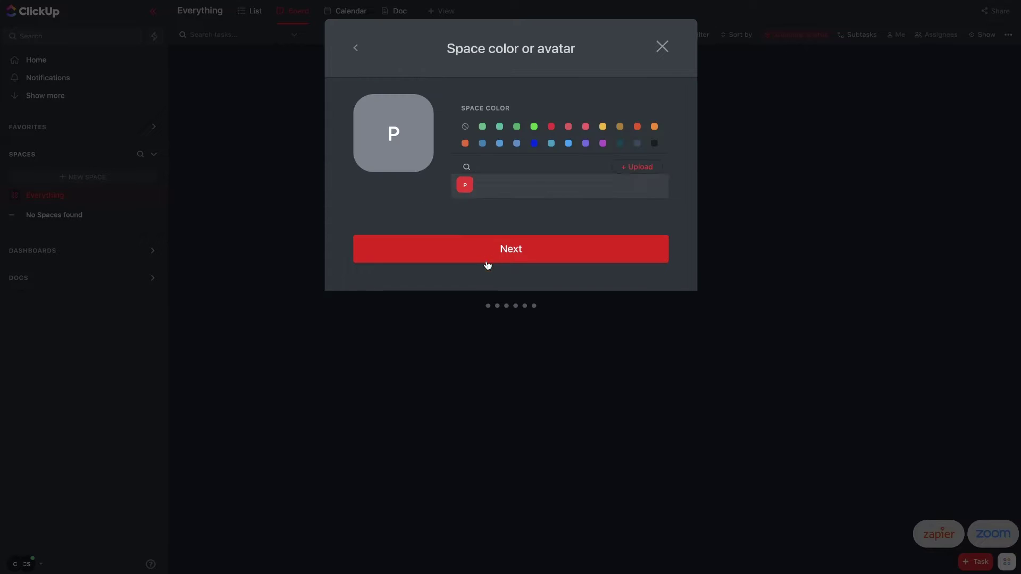
pyautogui.click(466, 144)
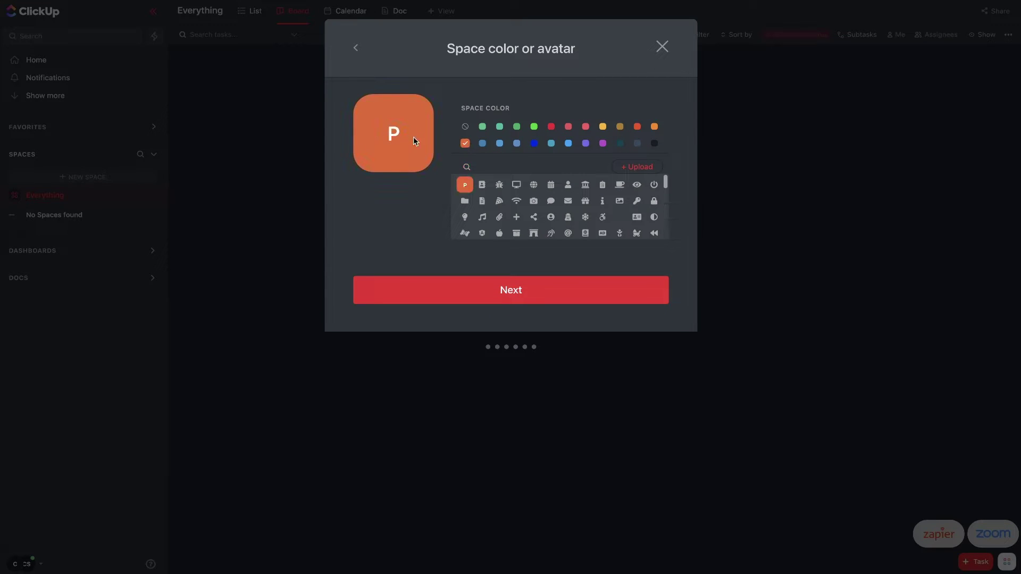
pyautogui.click(521, 167)
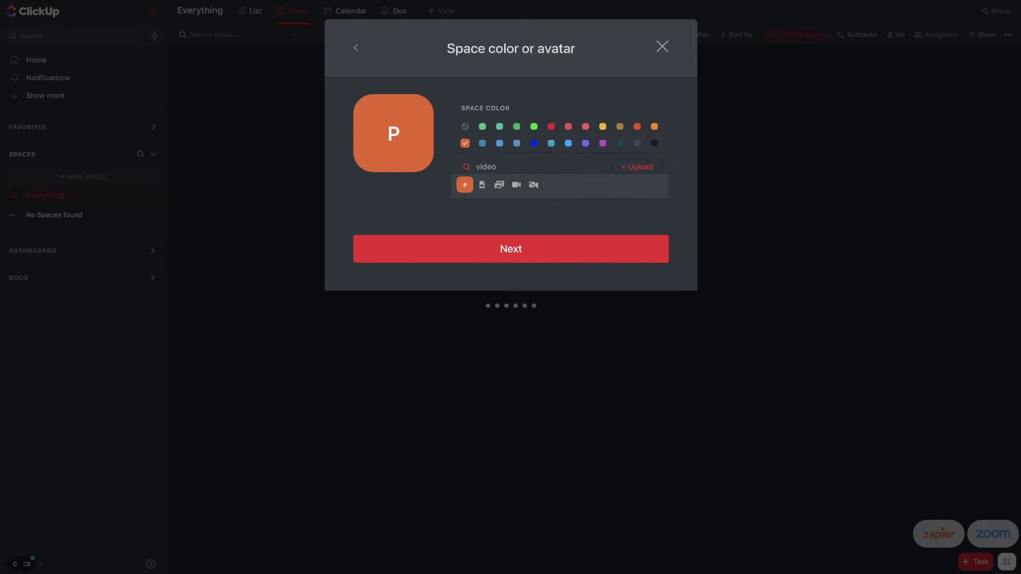
pyautogui.click(484, 186)
# - Make the Space private and share it with the second member
pyautogui.click(513, 255)
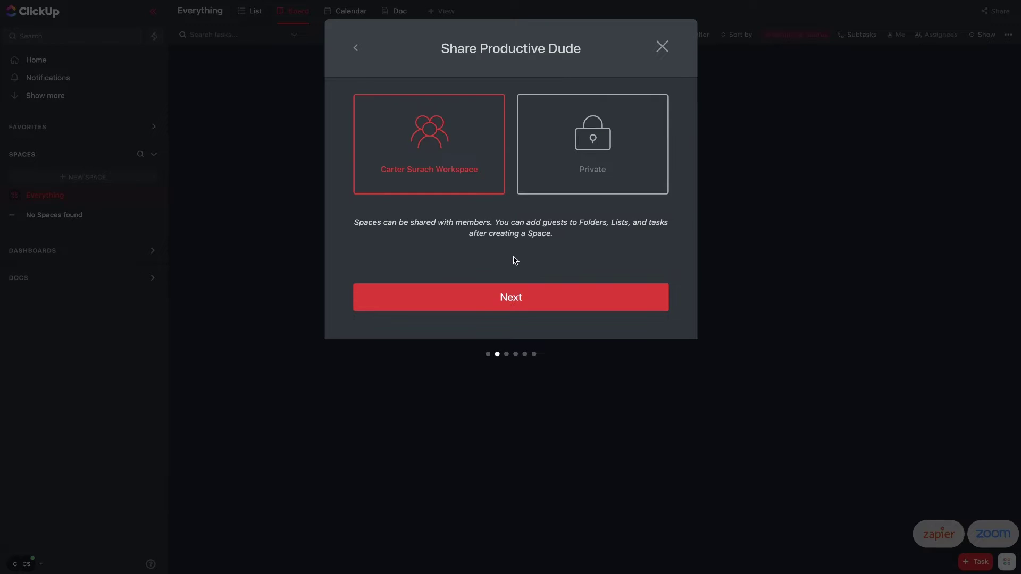
pyautogui.click(523, 183)
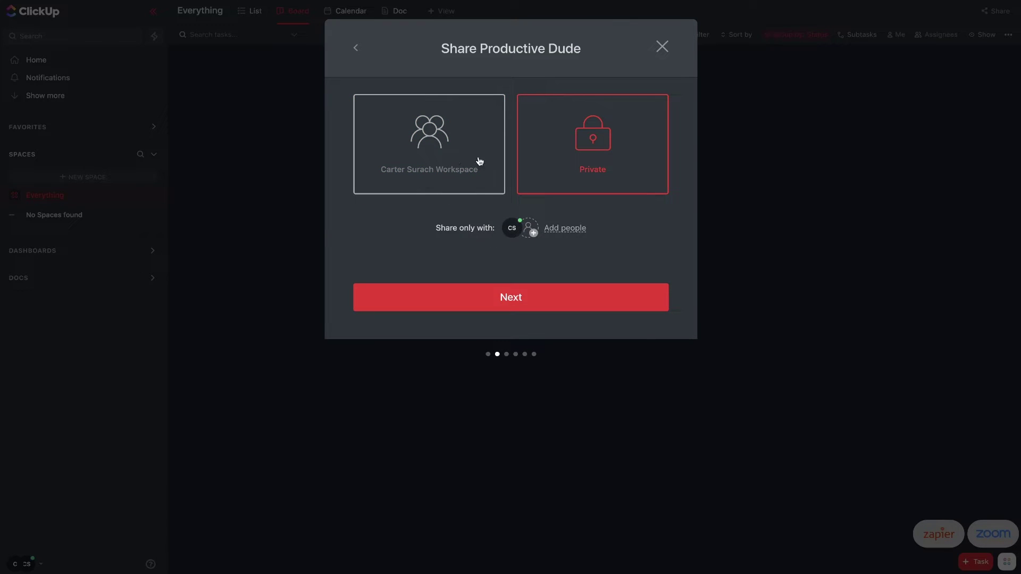
pyautogui.click(530, 232)
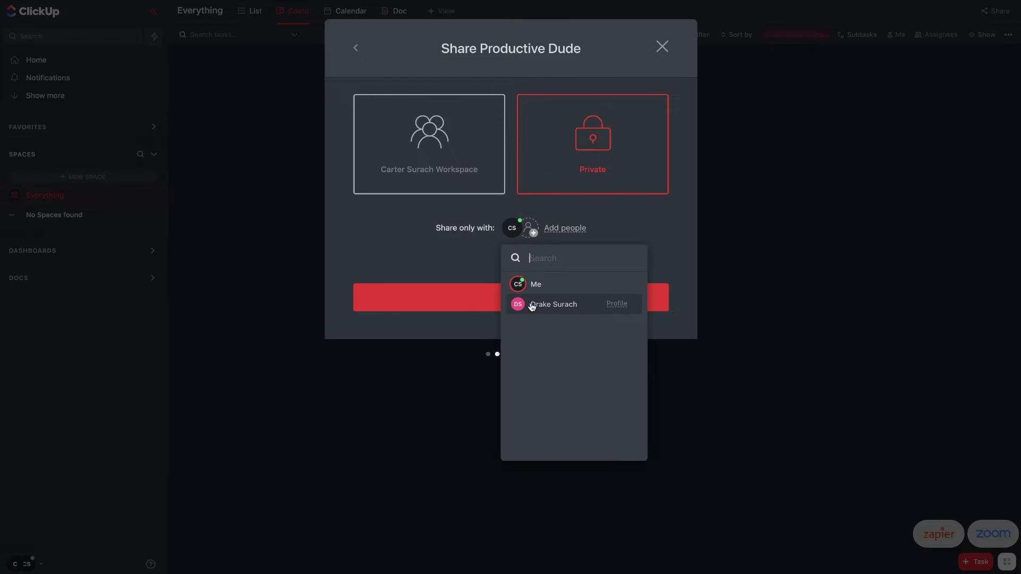
pyautogui.click(538, 312)
pyautogui.click(457, 262)
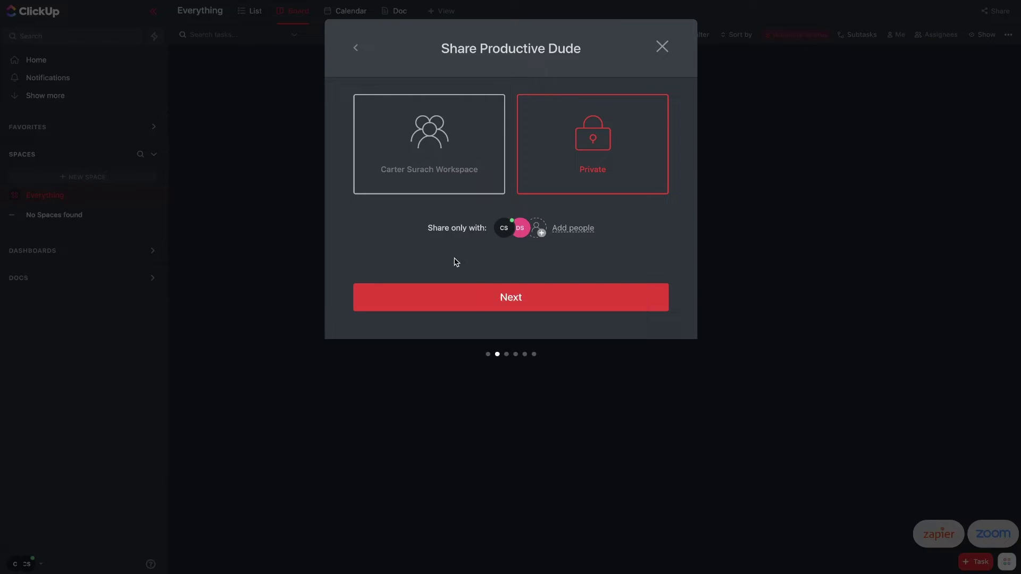
pyautogui.moveTo(518, 235)
# - Base the Space's task statuses on the Kanban template
pyautogui.click(577, 292)
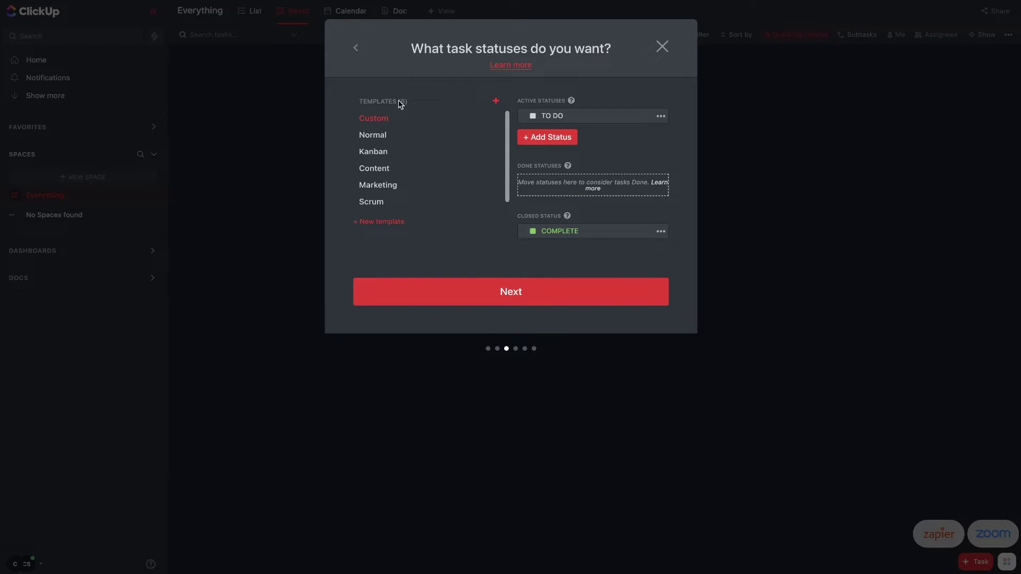
pyautogui.moveTo(413, 46); pyautogui.dragTo(612, 52)
pyautogui.moveTo(448, 51); pyautogui.dragTo(471, 53)
pyautogui.click(394, 155)
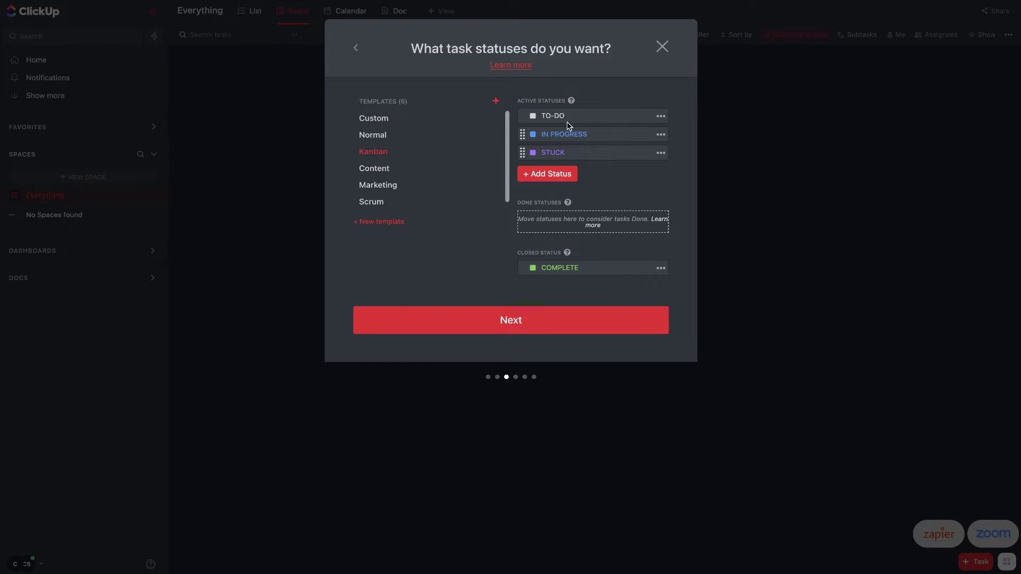
# - Rename the statuses TO-DO to IDEA, IN PROGRESS to FILMING, and STUCK to EDITING
pyautogui.click(662, 117)
pyautogui.click(685, 141)
pyautogui.moveTo(540, 116); pyautogui.dragTo(560, 118)
pyautogui.press('BackSpace')
pyautogui.write('IDEA')
pyautogui.press('Return')
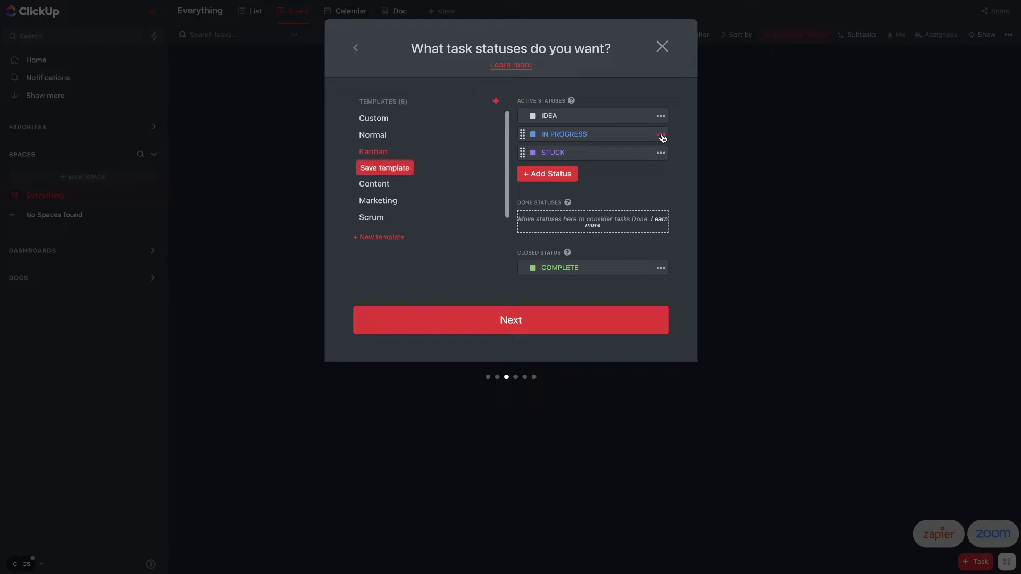
pyautogui.click(662, 136)
pyautogui.click(679, 159)
pyautogui.moveTo(589, 137); pyautogui.dragTo(537, 138)
pyautogui.write('FILMING')
pyautogui.click(611, 154)
pyautogui.write('S')
# - Add a PUBLISHING status and change the EDITING status colour to blue
pyautogui.click(547, 174)
pyautogui.write('PUBLISH')
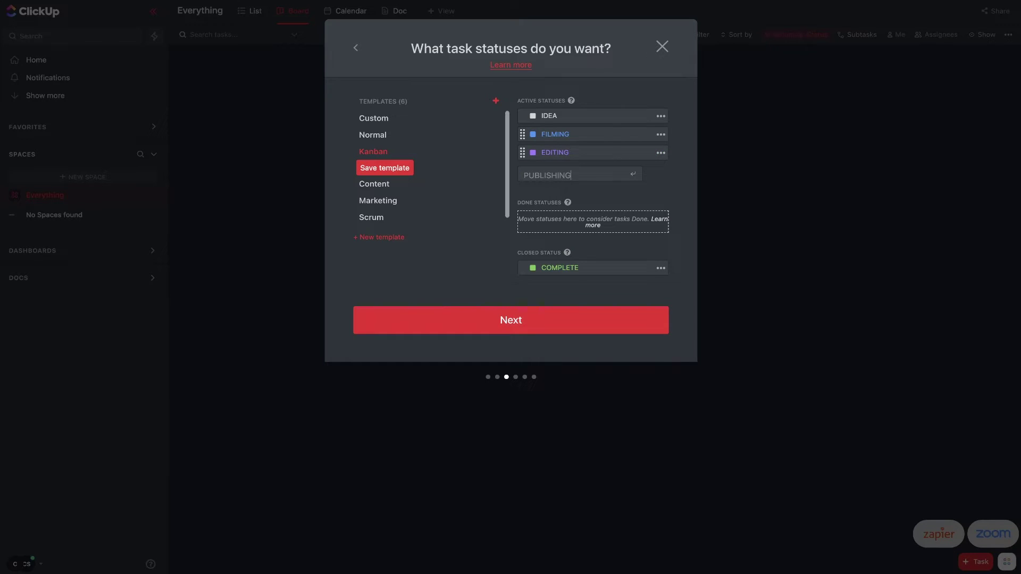
pyautogui.write('ING')
pyautogui.press('Return')
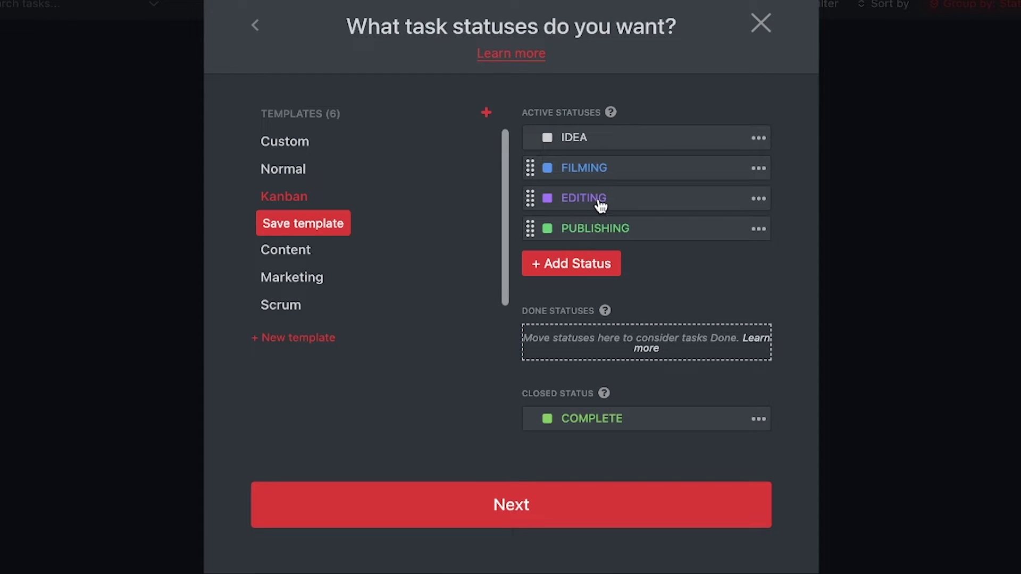
pyautogui.click(600, 203)
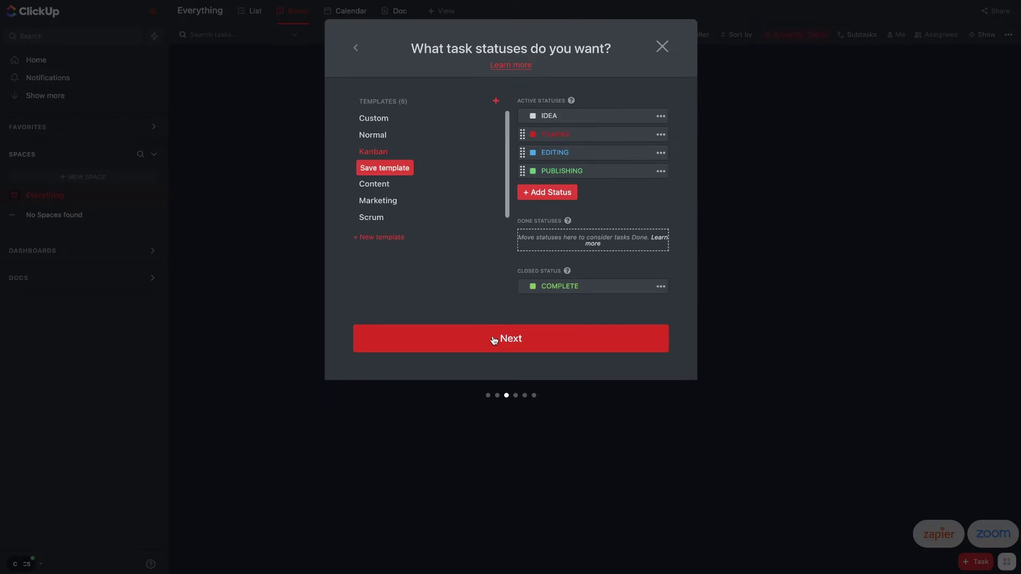
pyautogui.click(494, 341)
# - Enable all ClickApps, then switch off Priority, Tags and Dependency Warning
pyautogui.click(471, 94)
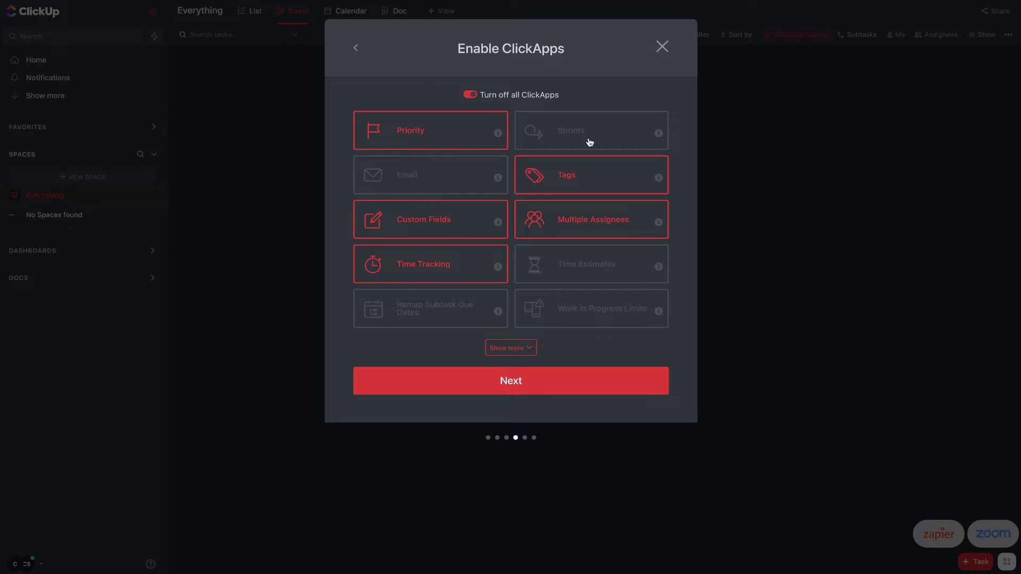
pyautogui.click(493, 350)
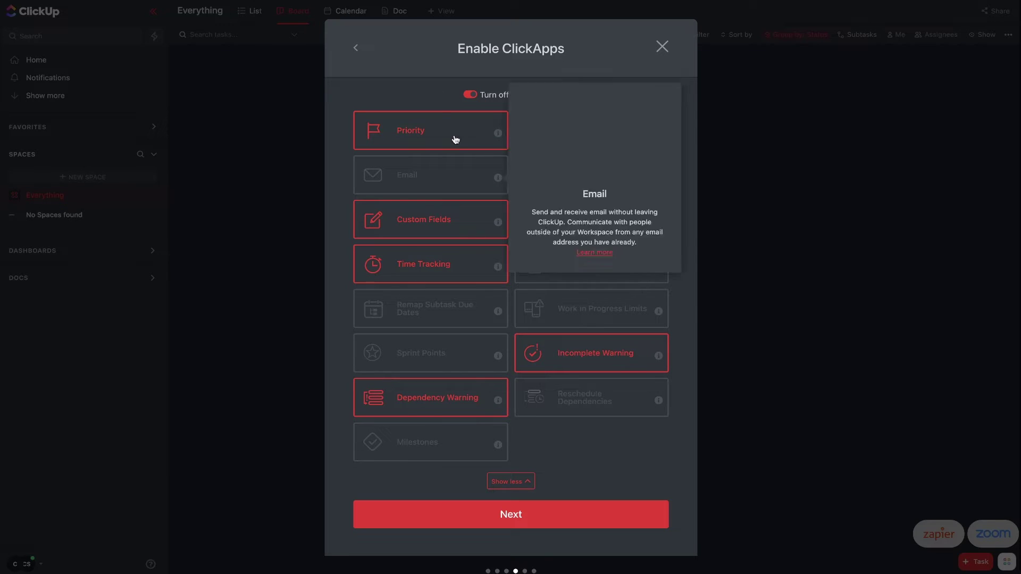
pyautogui.moveTo(498, 134)
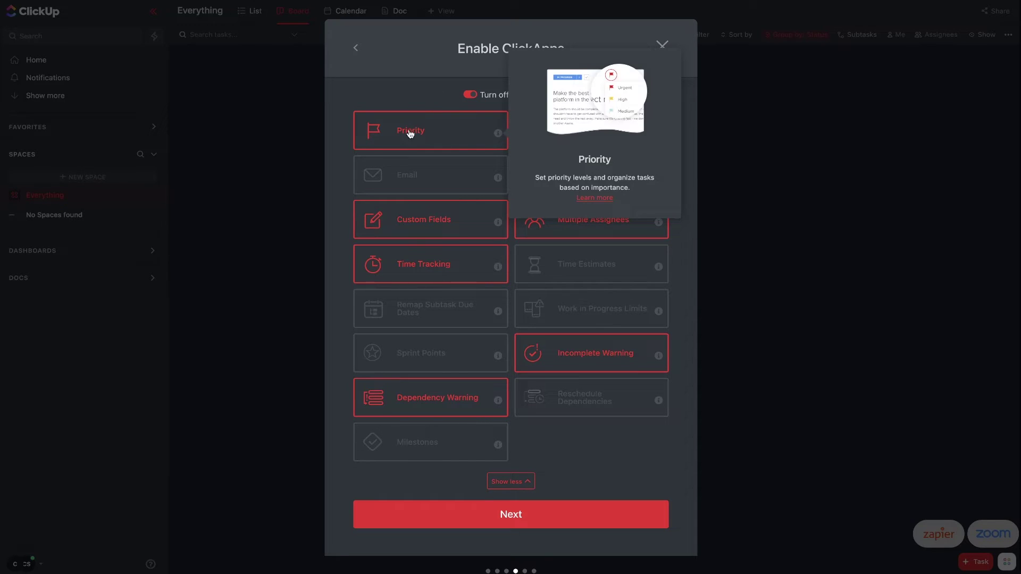
pyautogui.click(427, 131)
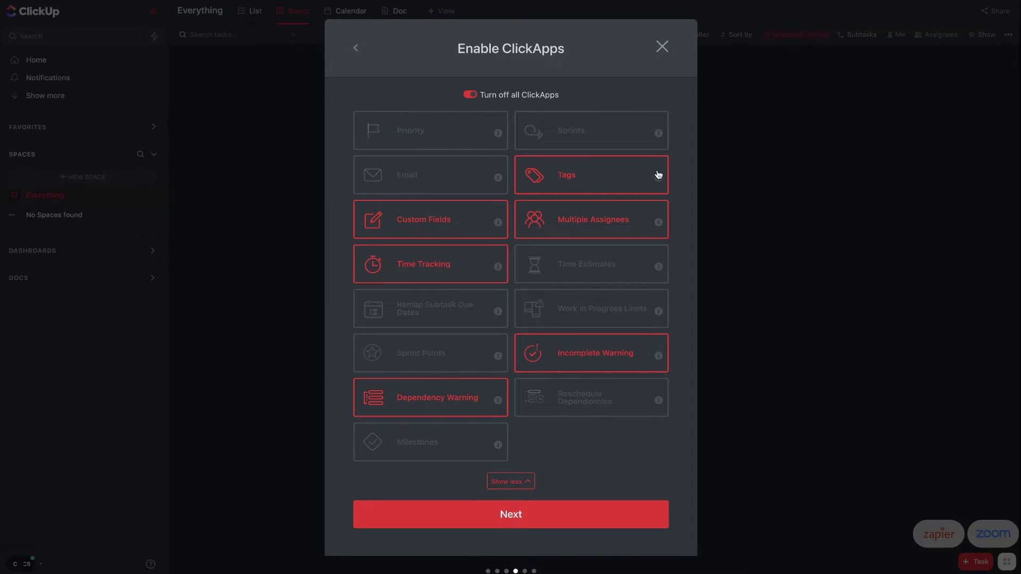
pyautogui.moveTo(660, 179)
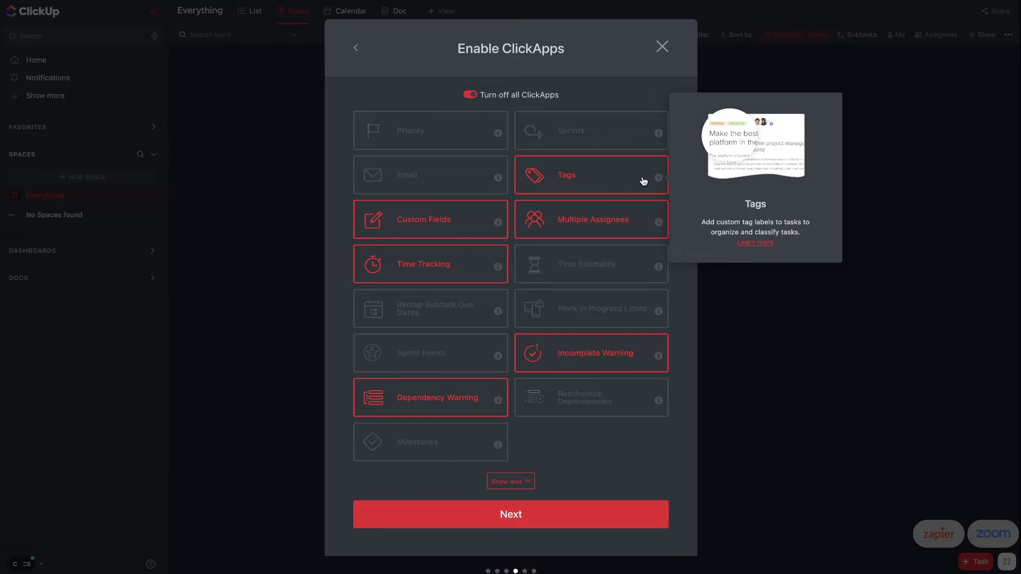
pyautogui.click(643, 182)
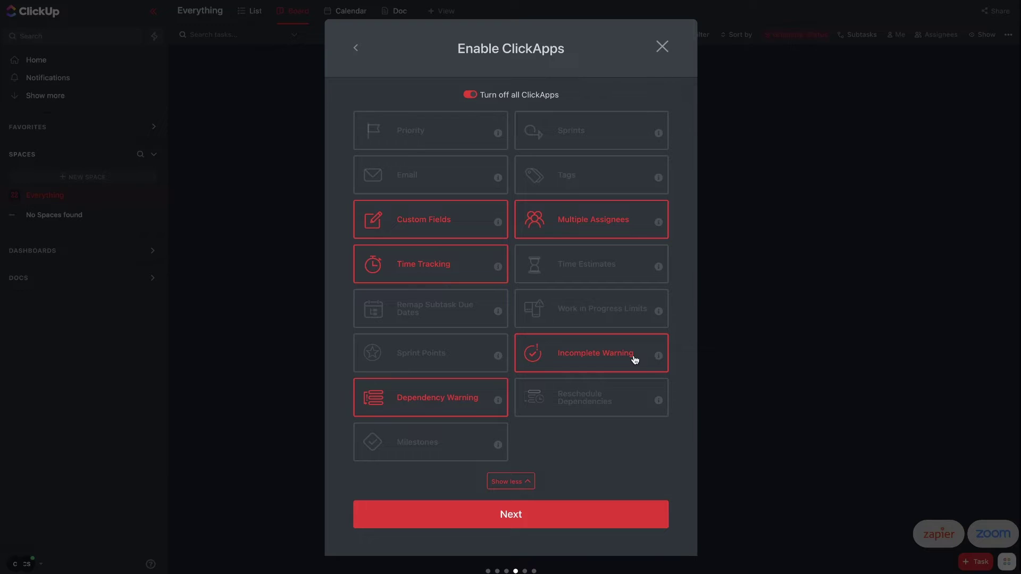
pyautogui.click(451, 405)
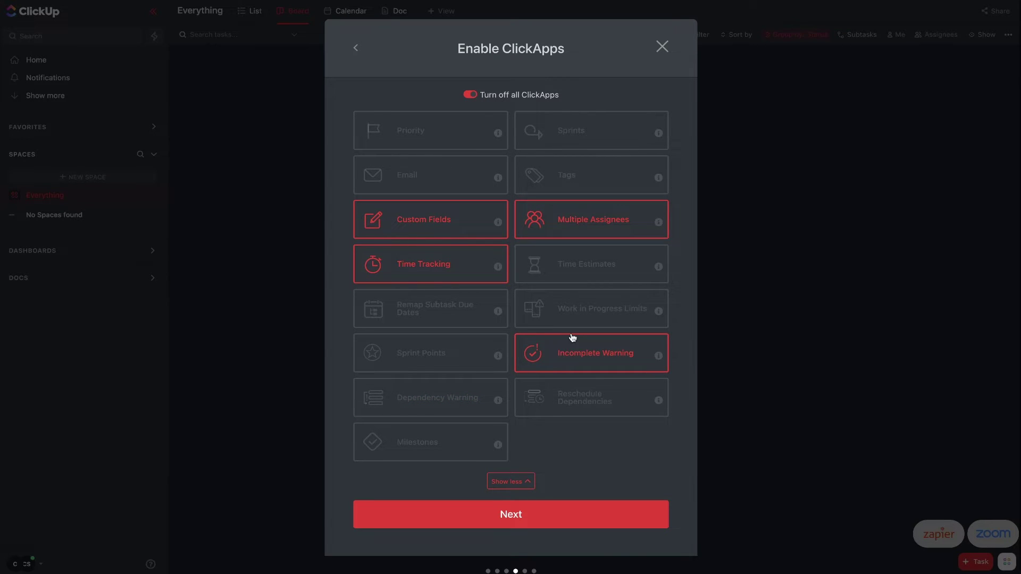
pyautogui.click(538, 517)
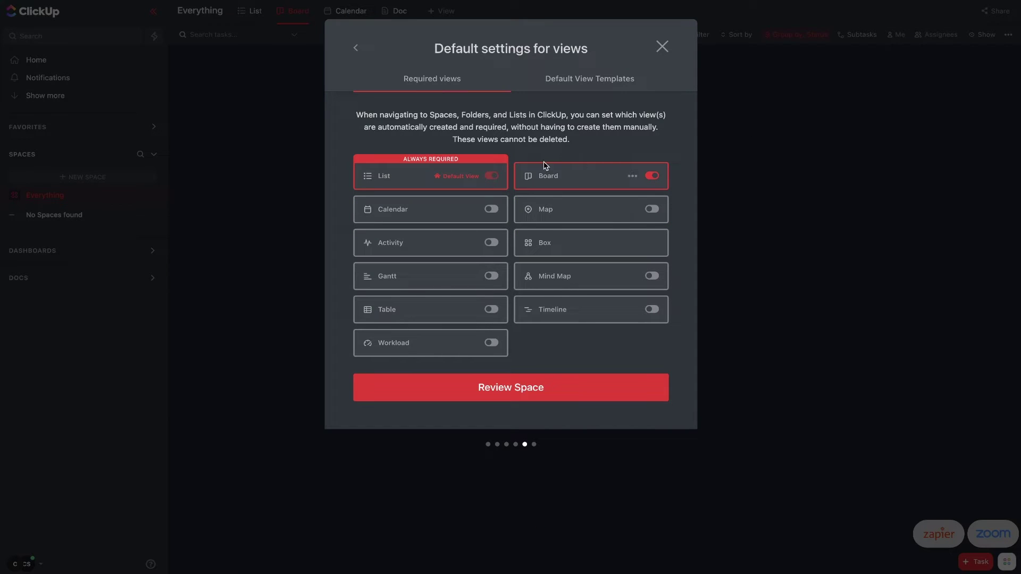
# - Make Board the default view, then review and create the Productive Dude Space
pyautogui.click(632, 183)
pyautogui.click(644, 195)
pyautogui.click(530, 391)
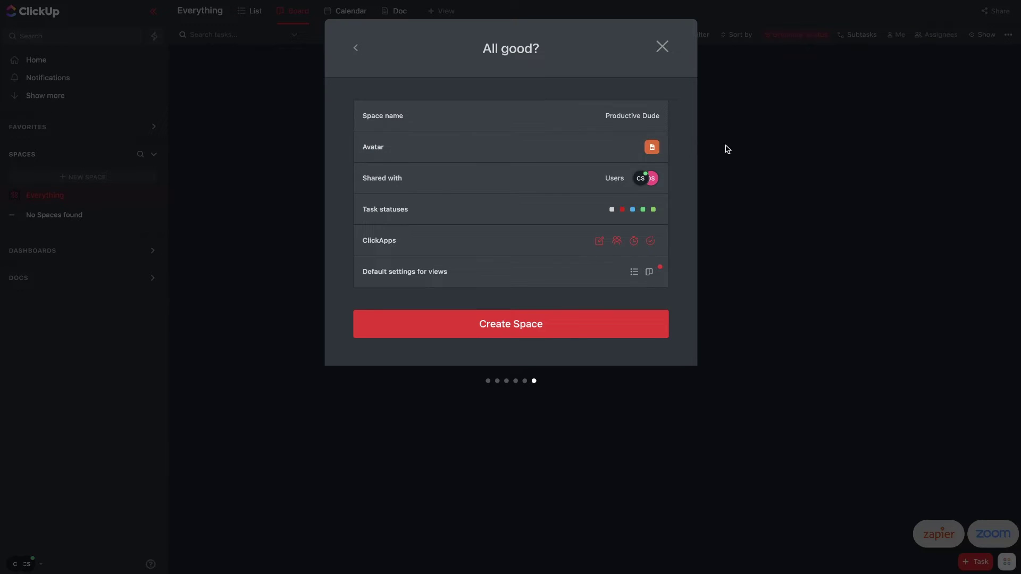
pyautogui.click(598, 331)
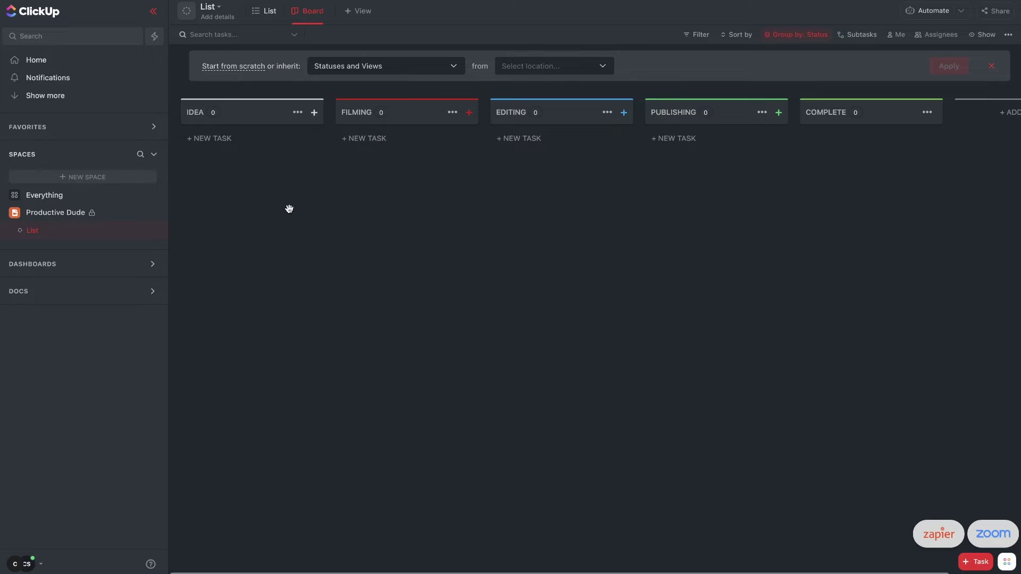
# - Add the IDEA task 'ClickUp Tutorial: How to Use ClickUp as a Youtuber!'
pyautogui.click(216, 139)
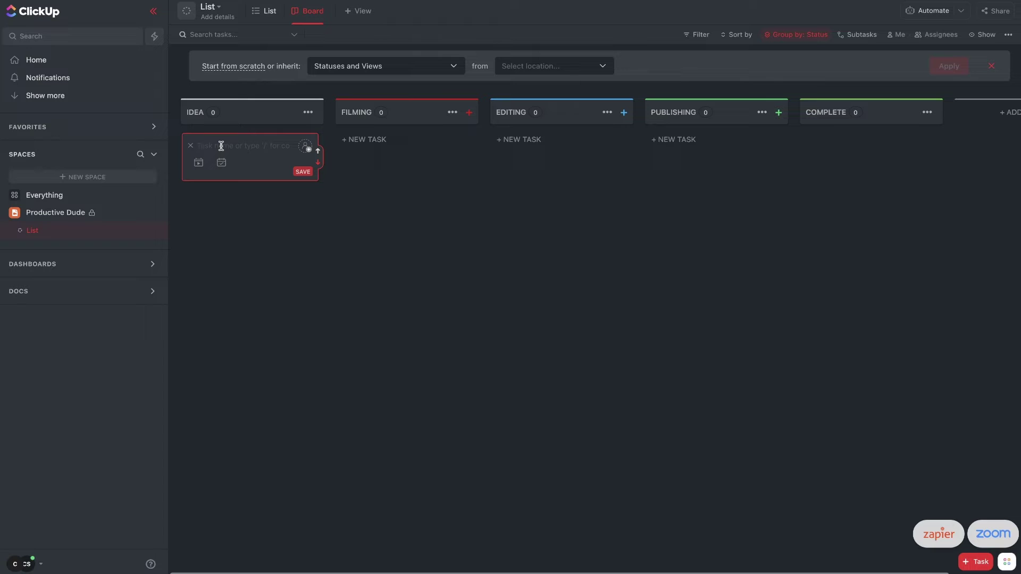
pyautogui.write('Click')
pyautogui.write('Up Tutoria')
pyautogui.write('l: How to Use ClickUp a')
pyautogui.write('s a Youtuber')
pyautogui.write('!')
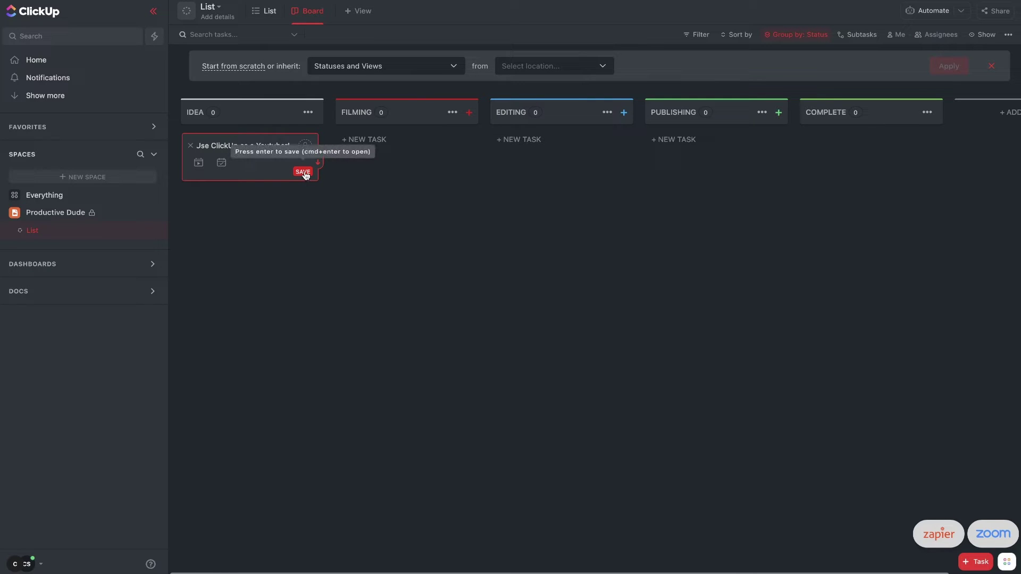
pyautogui.click(303, 173)
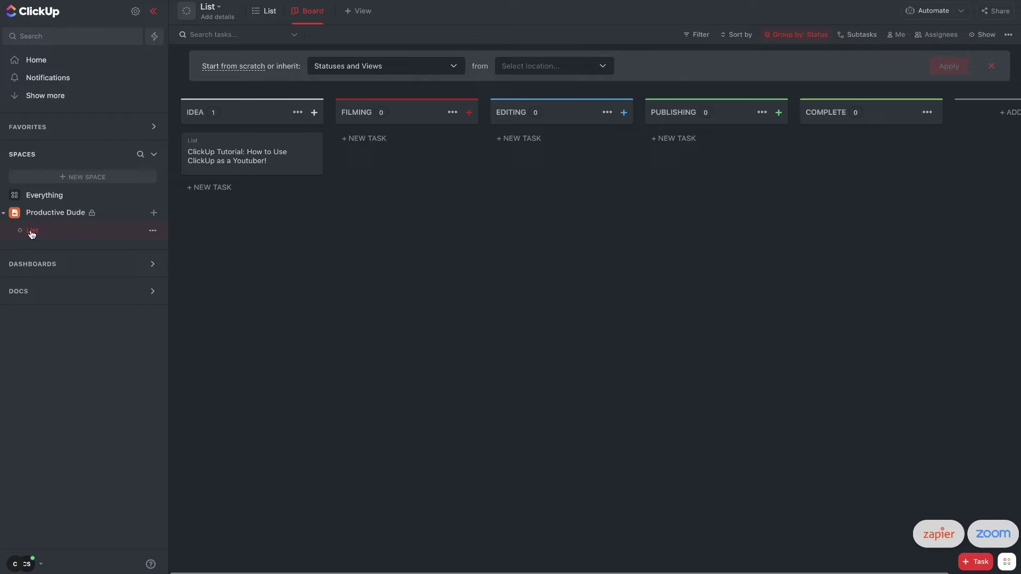
# - Rename the Space's list to Videos
pyautogui.click(152, 232)
pyautogui.click(245, 257)
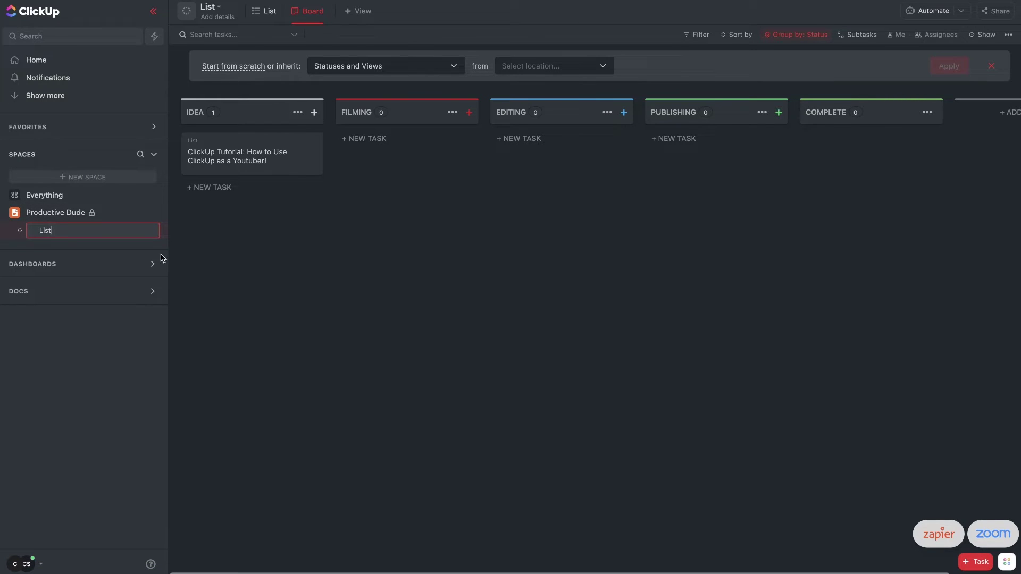
pyautogui.press('BackSpace')
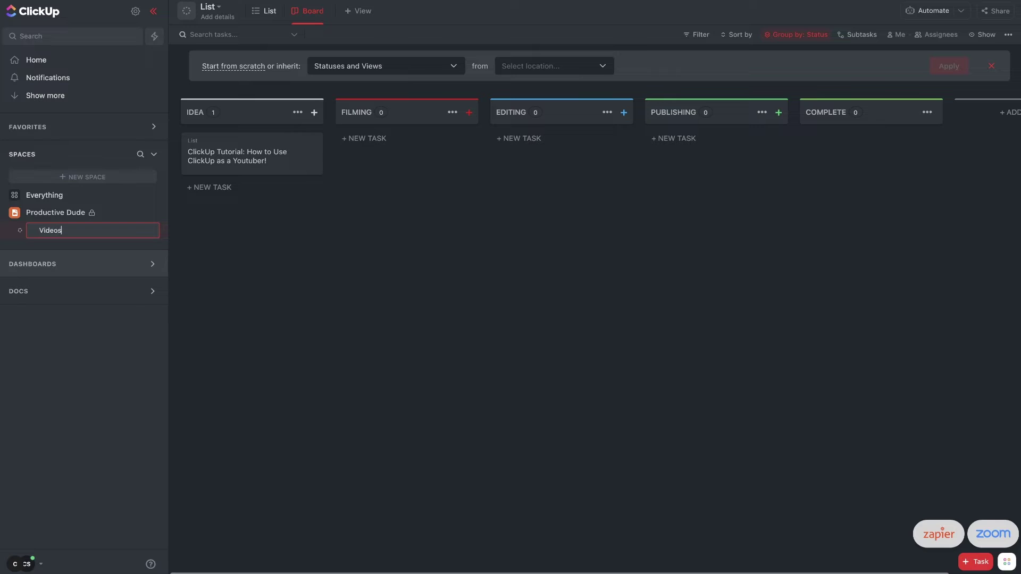
pyautogui.write('Videos')
pyautogui.press('Return')
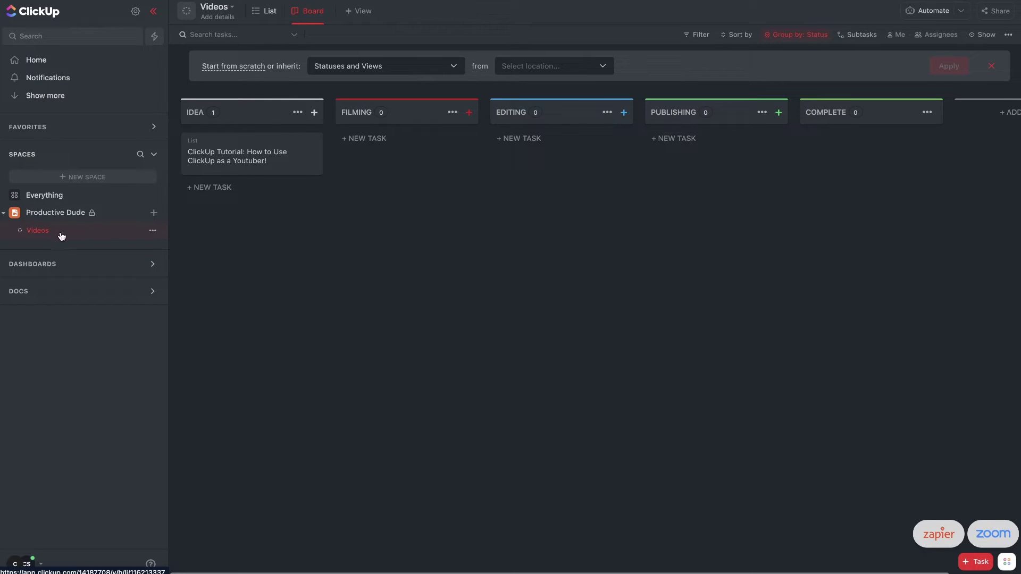
# - Create a new list named Sponsors in the Space
pyautogui.click(157, 214)
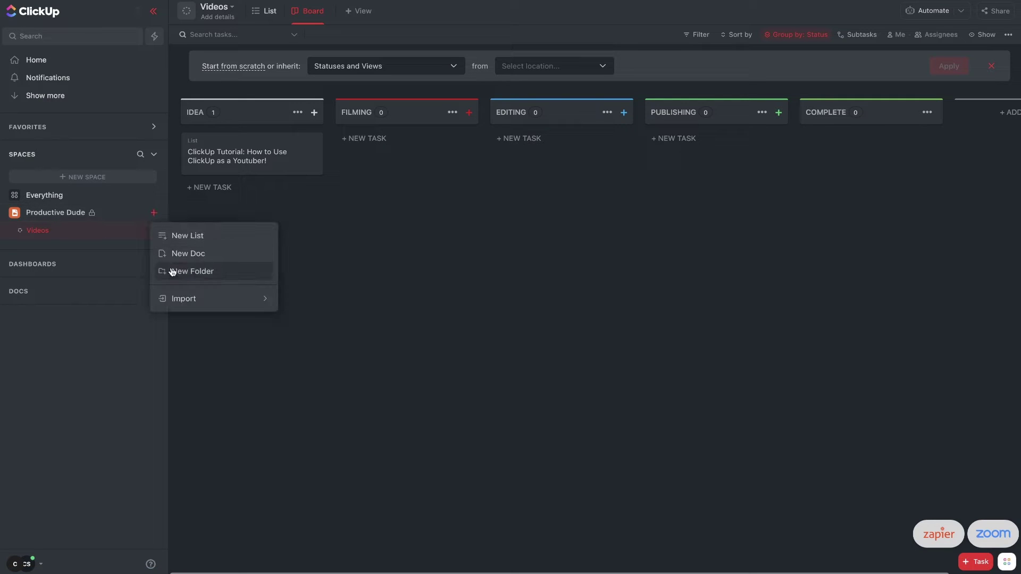
pyautogui.click(199, 237)
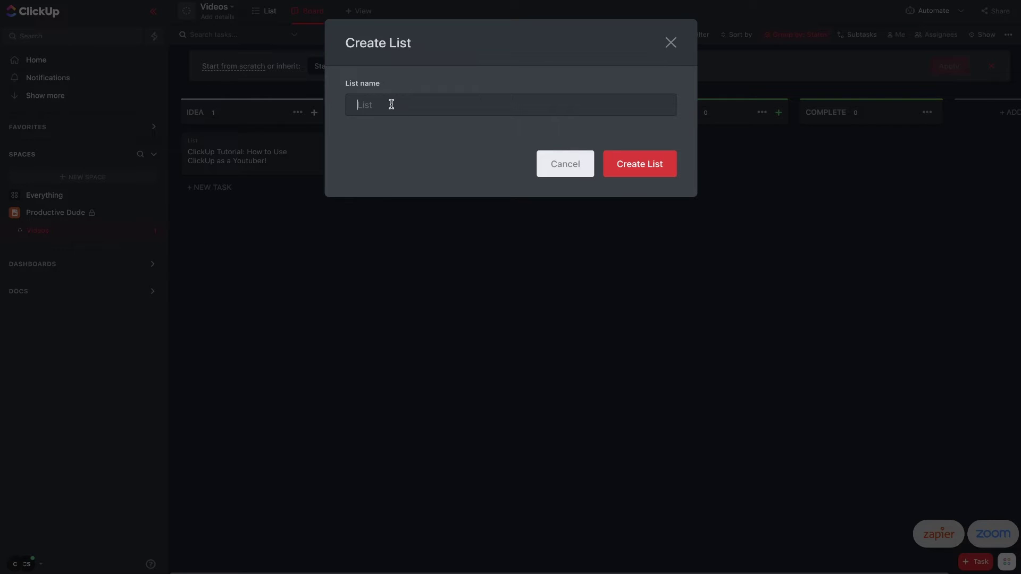
pyautogui.write('Sponsors')
pyautogui.click(623, 167)
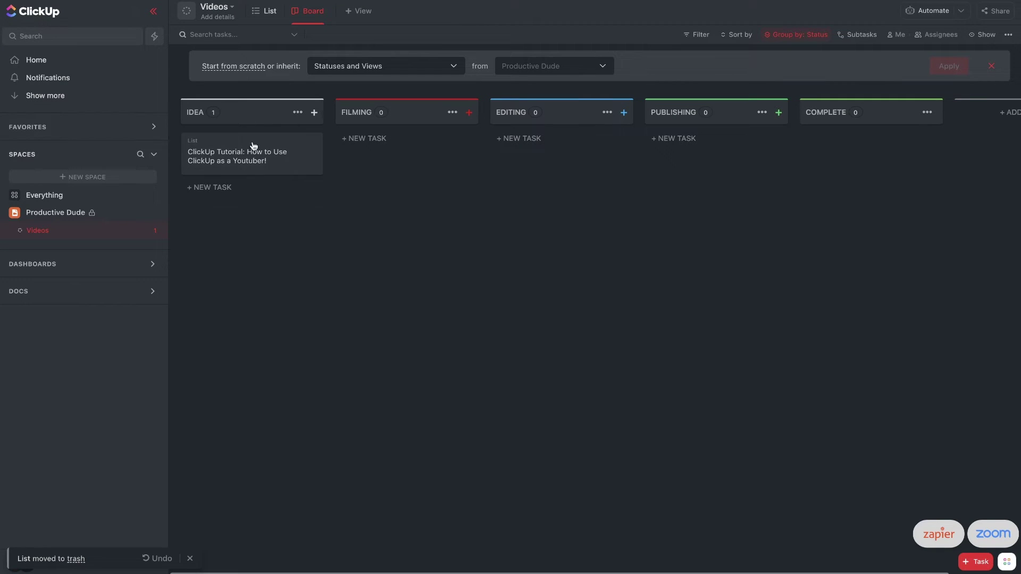
# - Add IDEA tasks My Desk Set-Up, Oura Ring Gen 3 review, Notion GTD tutorial, and Notion A-Z guide
pyautogui.click(224, 189)
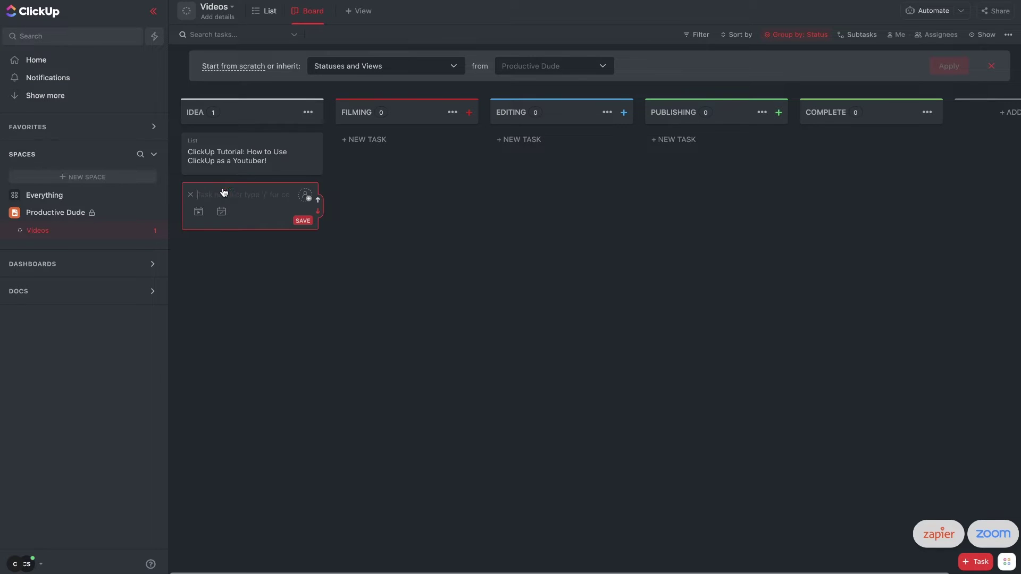
pyautogui.write('My Desk Set-Uo (i')
pyautogui.press('BackSpace')
pyautogui.press('BackSpace')
pyautogui.press('BackSpace')
pyautogui.click(302, 221)
pyautogui.write('Oura Ring Gen 3 Comprehensive Review')
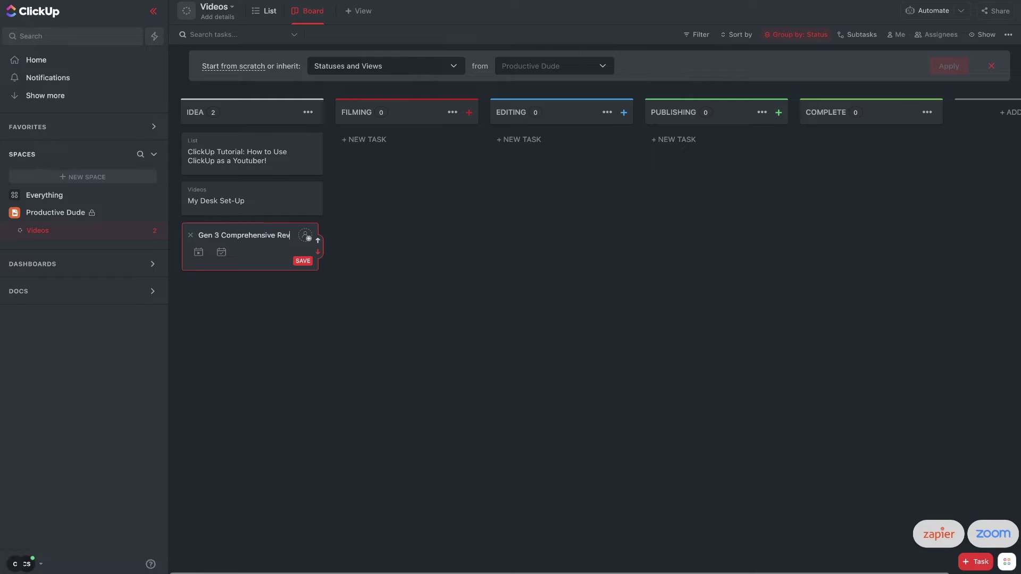
pyautogui.press('Return')
pyautogui.write('Notion Tutorial: How to create a GTD Style Workspace')
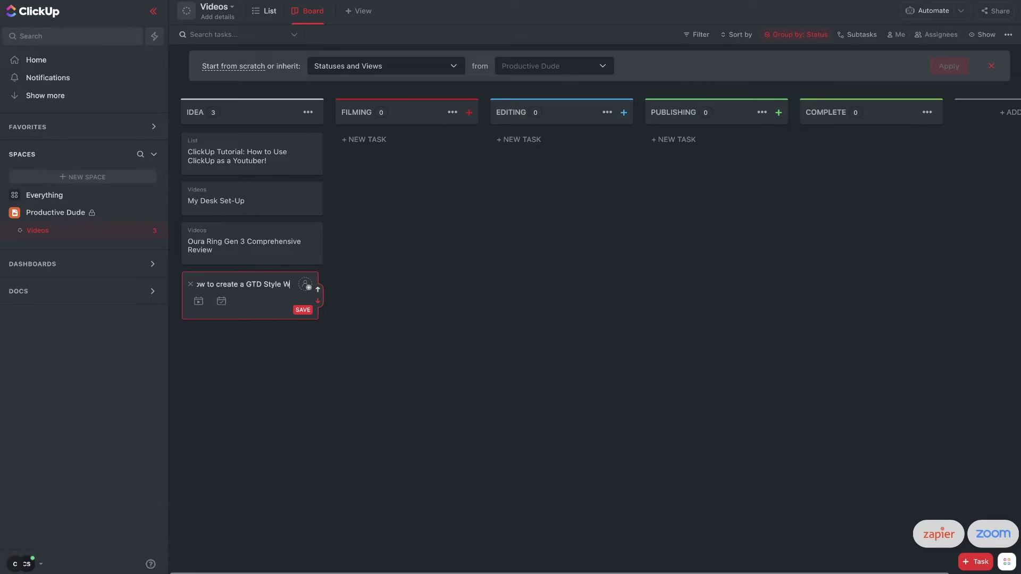
pyautogui.press('Return')
pyautogui.write('Notion: Everything you need to know... A-Z')
pyautogui.press('Return')
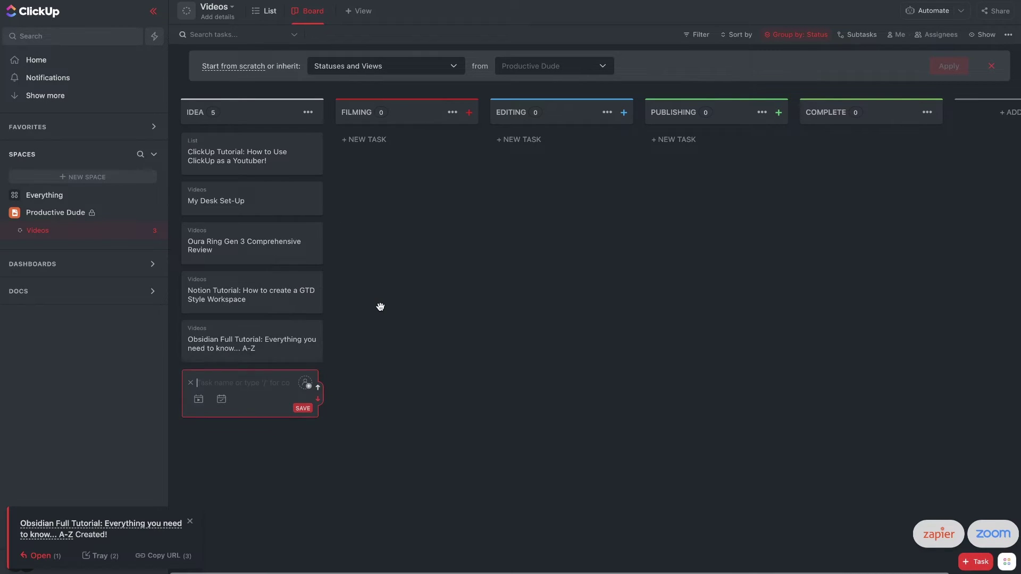
pyautogui.click(381, 306)
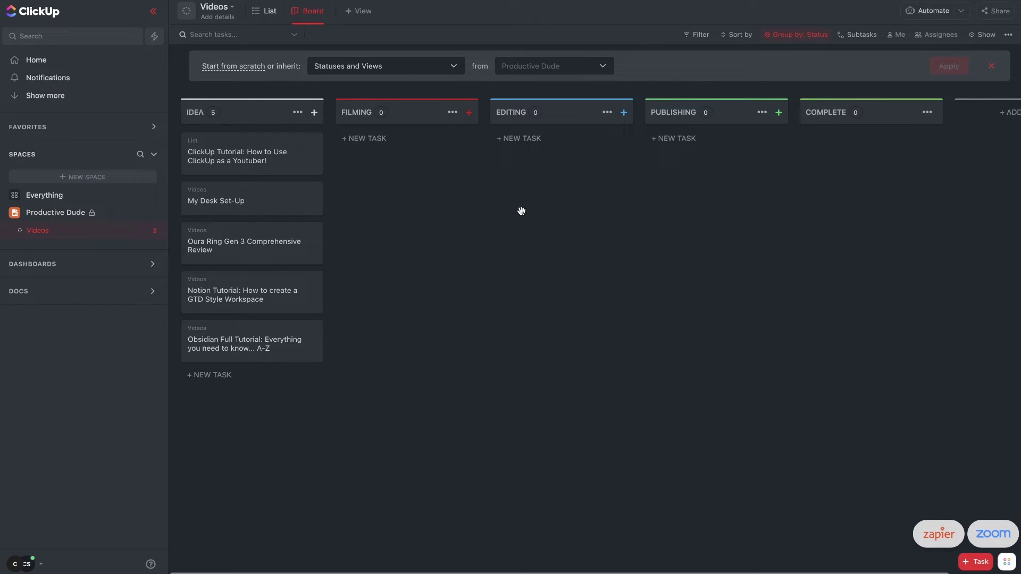
pyautogui.moveTo(260, 167)
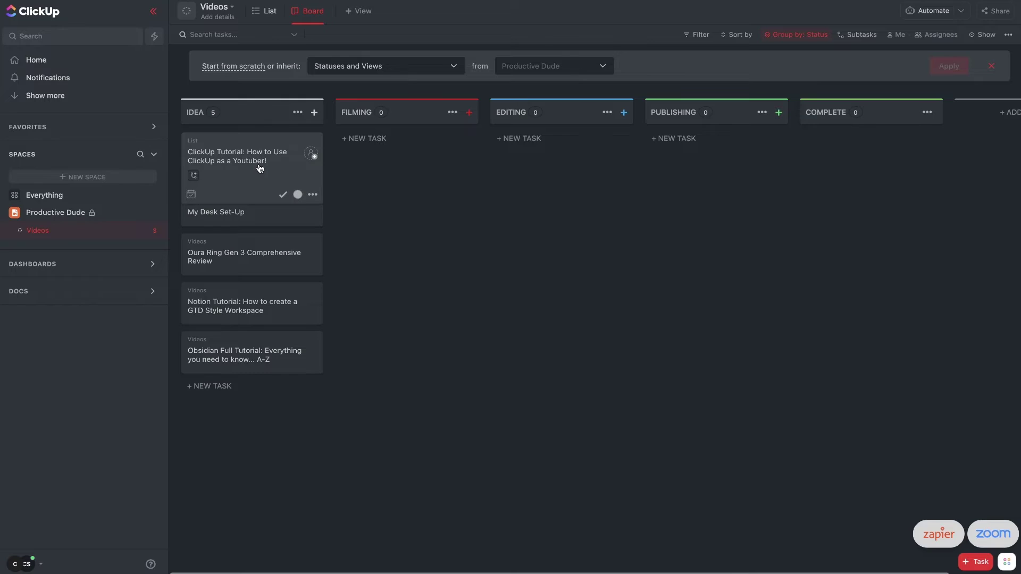
# - Open the ClickUp Tutorial task and give its description a Heading 2 titled Script
pyautogui.click(260, 168)
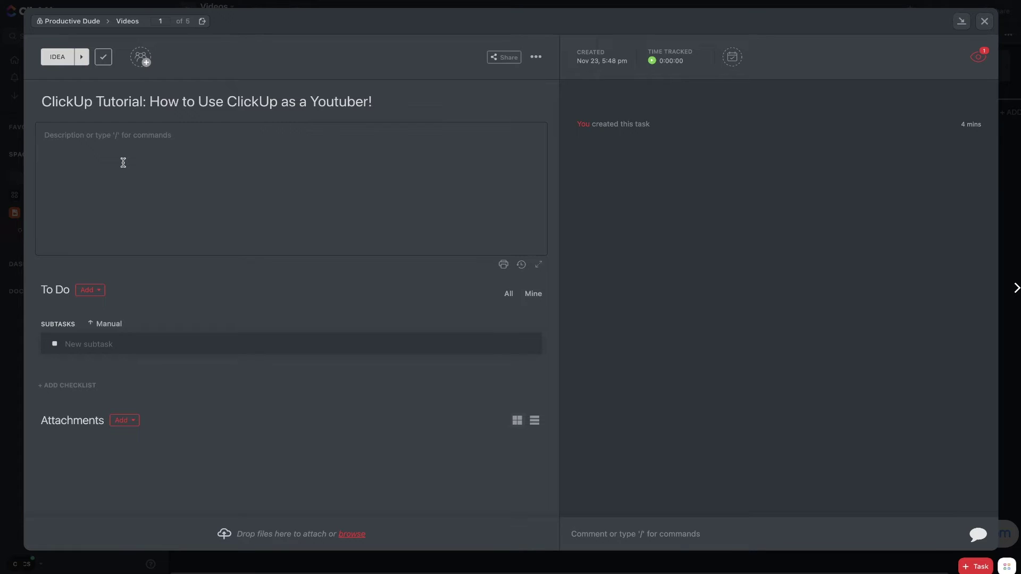
pyautogui.write('/ h')
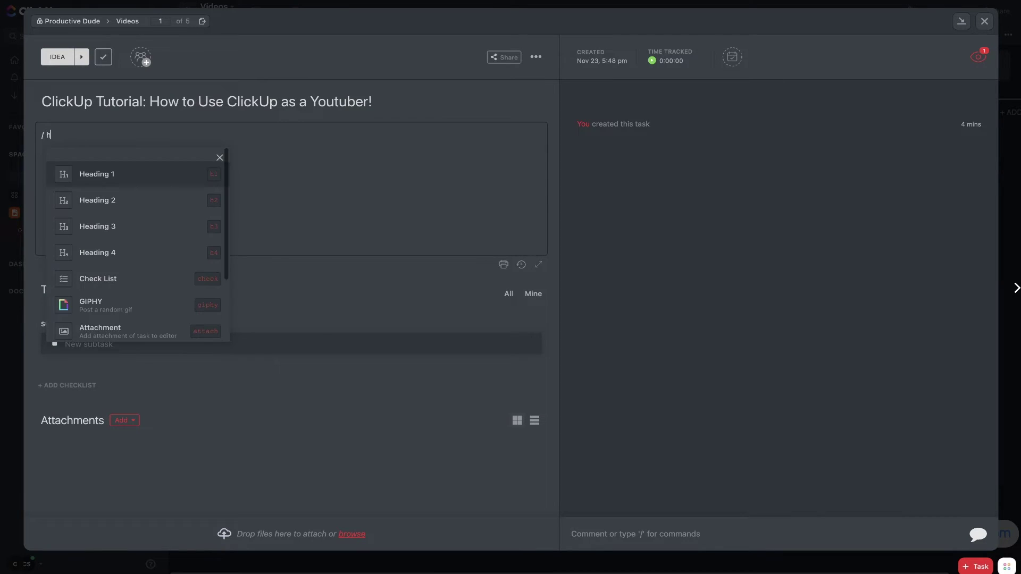
pyautogui.write('2')
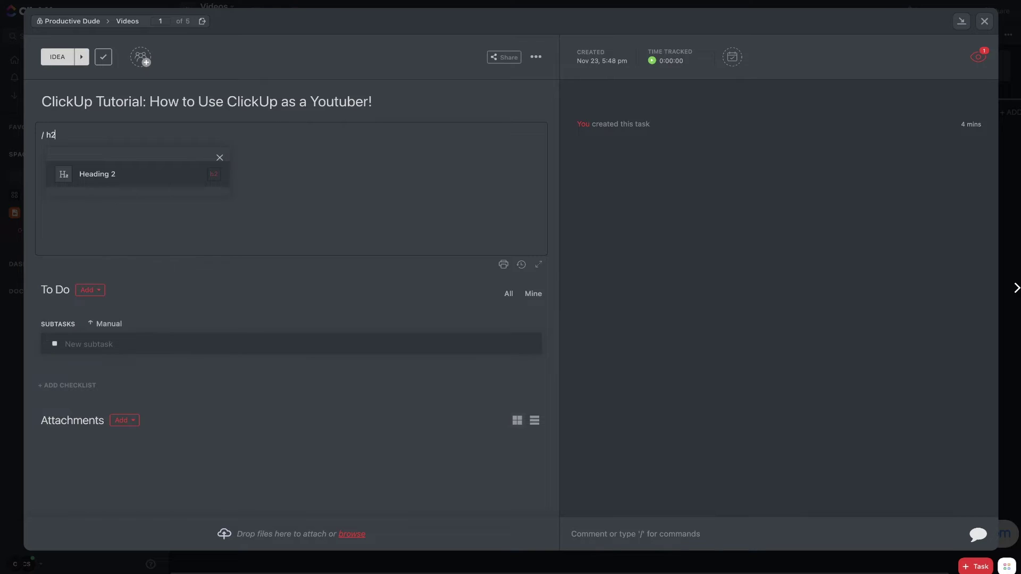
pyautogui.click(110, 182)
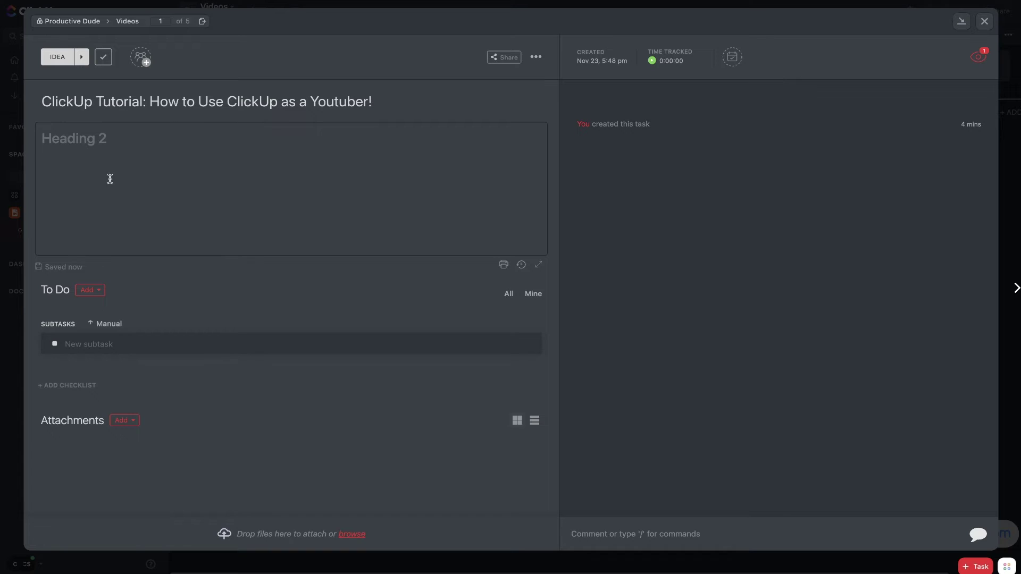
pyautogui.write('Script')
pyautogui.press('Return')
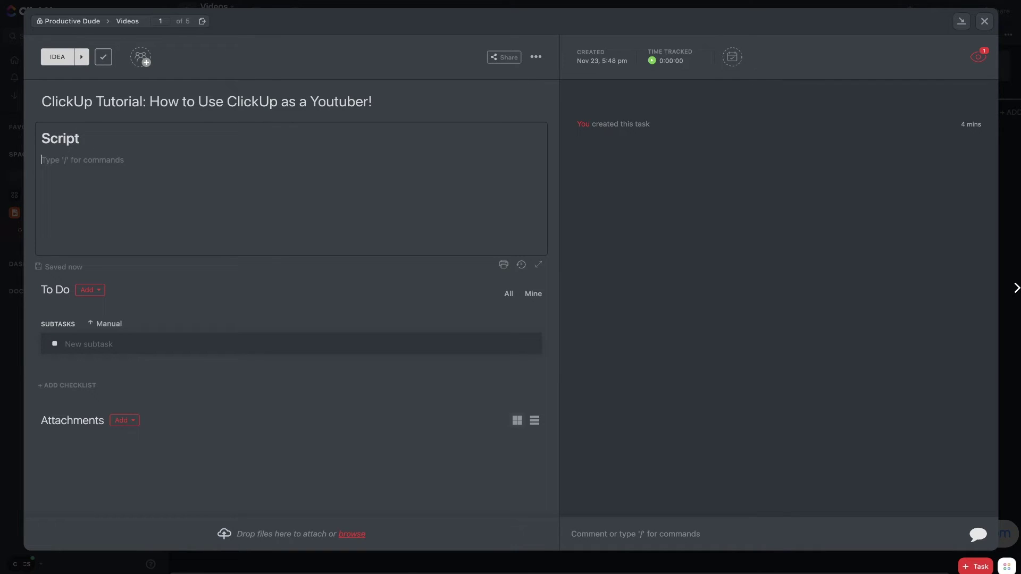
# - Add bullets Intro (nested Thing 1, Thing 2) and Examples (Example 1, Example 2)
pyautogui.write('- Intro')
pyautogui.press('Return')
pyautogui.press('Tab')
pyautogui.write('Thing 1')
pyautogui.press('Return')
pyautogui.write('Thing 2')
pyautogui.press('Return')
pyautogui.hotkey('shift', 'Tab')
pyautogui.write('Exampl')
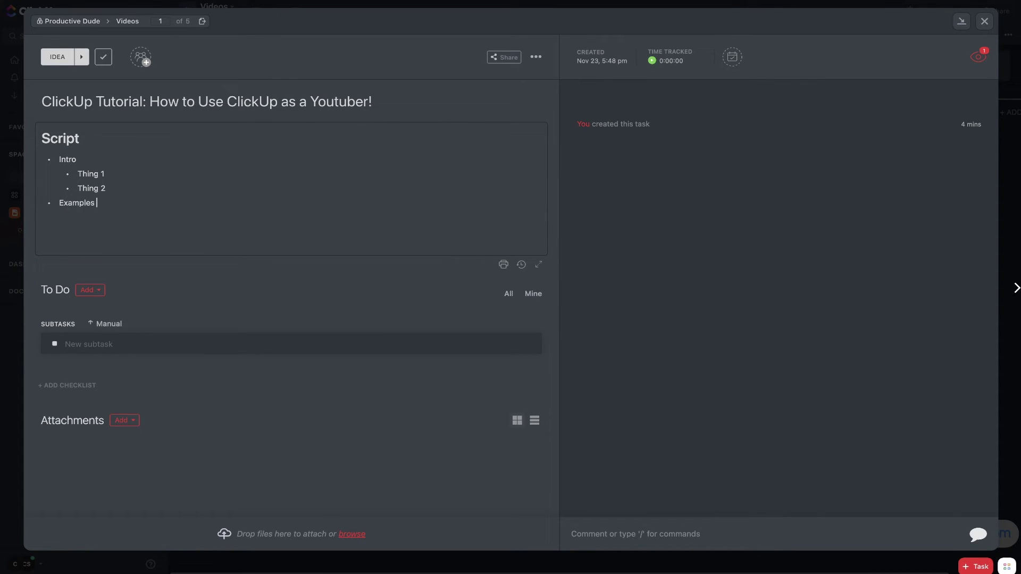
pyautogui.write('es of ho')
pyautogui.press('BackSpace')
pyautogui.write('hoExample 1')
# - Add How to build it with 'Building step by step', an Outro bullet, and a divider
pyautogui.press('Return')
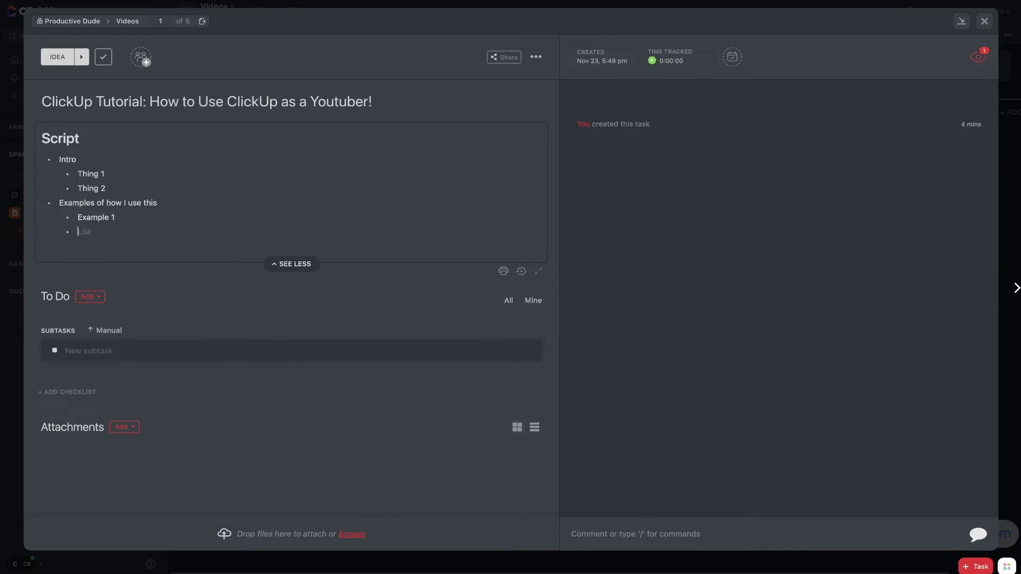
pyautogui.write('Example 2')
pyautogui.press('Return')
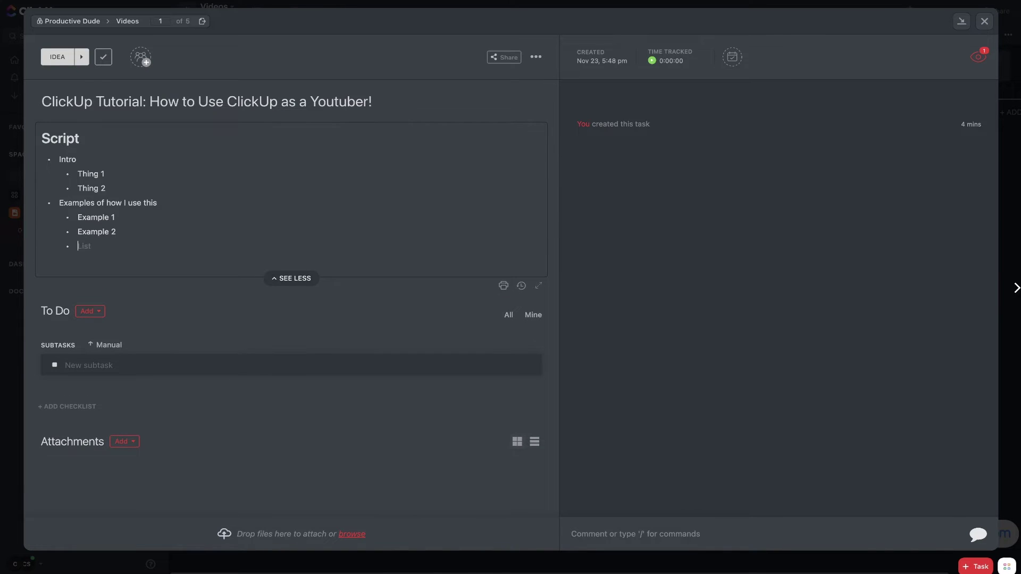
pyautogui.hotkey('shift', 'Tab')
pyautogui.write('How to buildin')
pyautogui.press('Return')
pyautogui.press('Tab')
pyautogui.write('Building step by step')
pyautogui.press('Return')
pyautogui.hotkey('shift', 'Tab')
pyautogui.write('Outro')
pyautogui.press('Return')
pyautogui.press('Return')
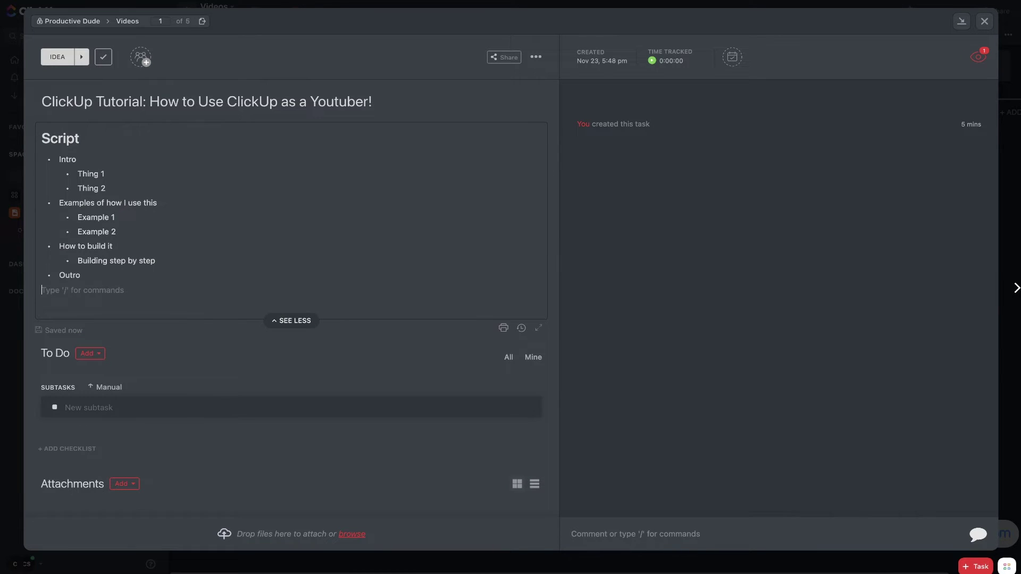
pyautogui.write('/ div')
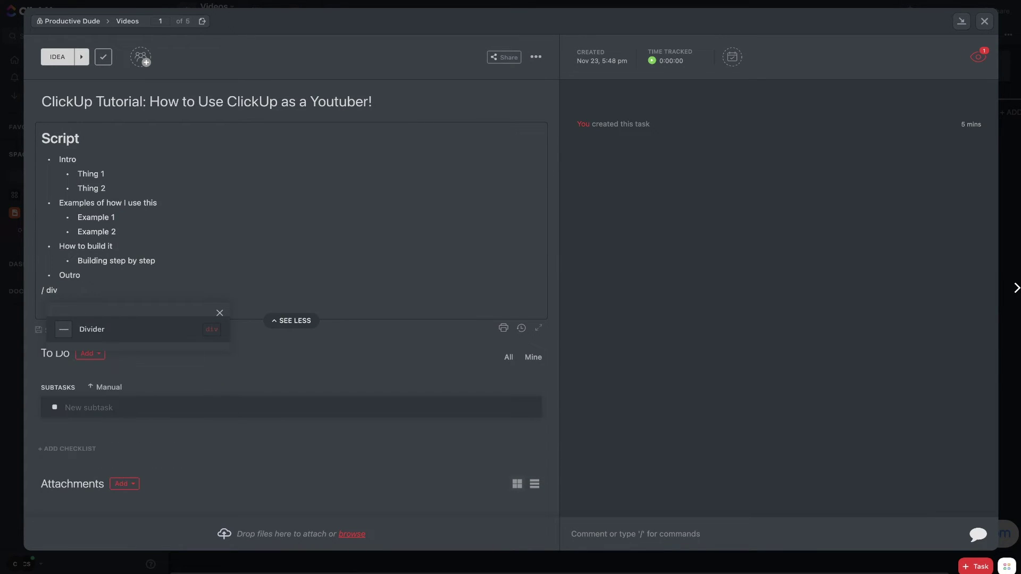
pyautogui.press('Return')
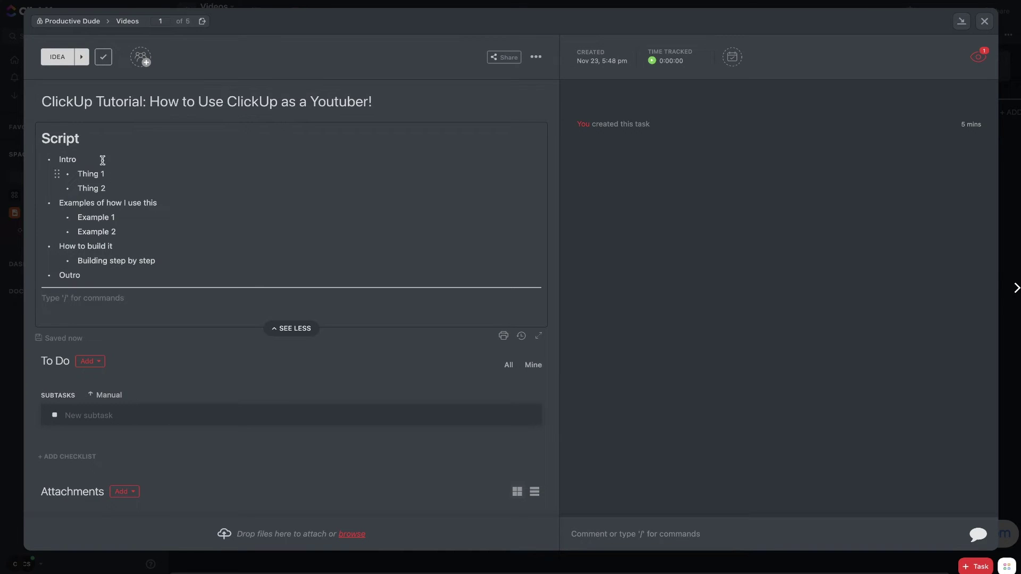
# - Copy the Script heading below the divider and retitle it 'Notes to Editor'
pyautogui.doubleClick(60, 138)
pyautogui.hotkey('ctrl', 'c')
pyautogui.click(92, 299)
pyautogui.hotkey('ctrl', 'v')
pyautogui.moveTo(91, 306); pyautogui.dragTo(44, 307)
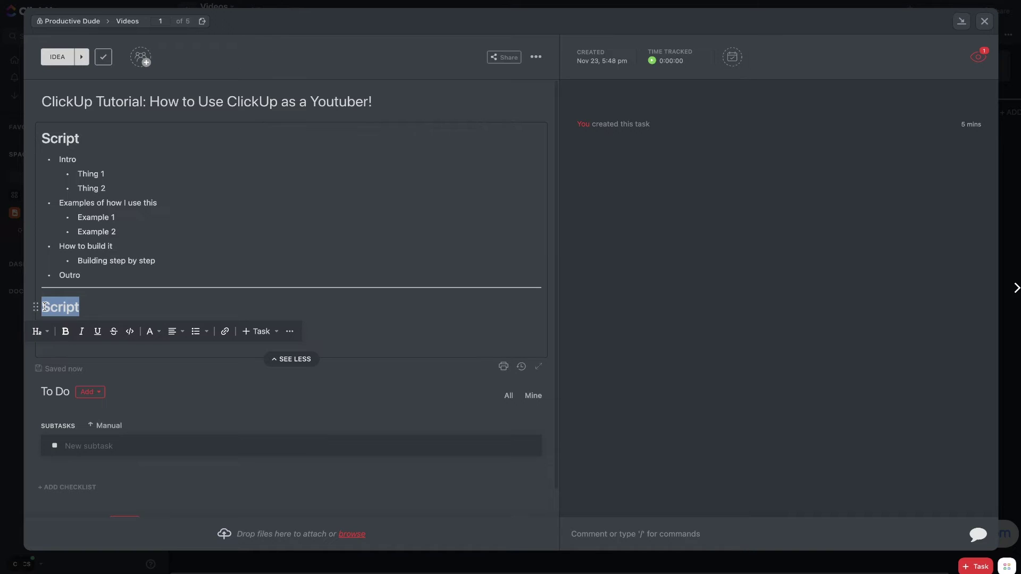
pyautogui.write('Notes to Edi')
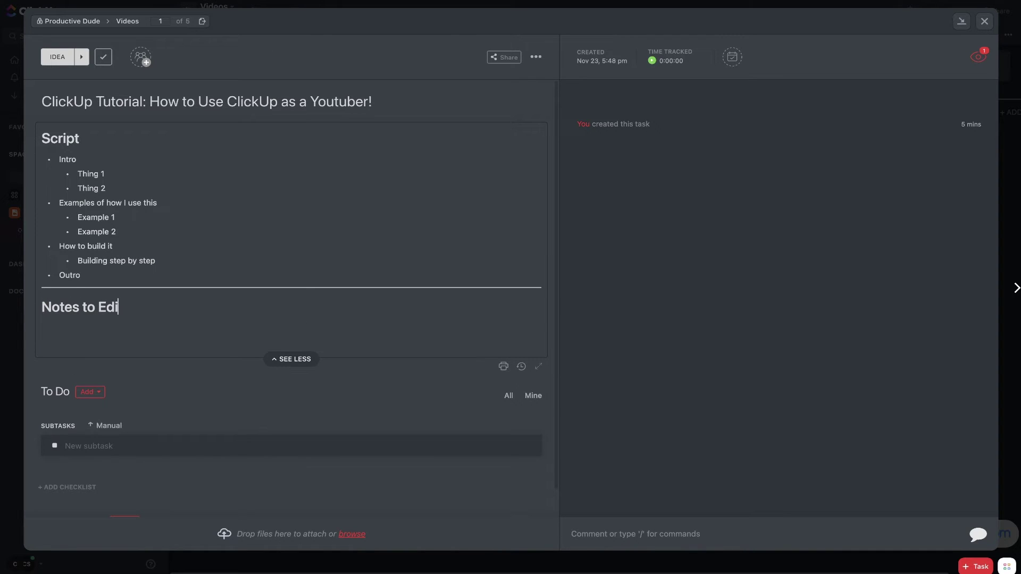
pyautogui.write('tor')
pyautogui.press('Return')
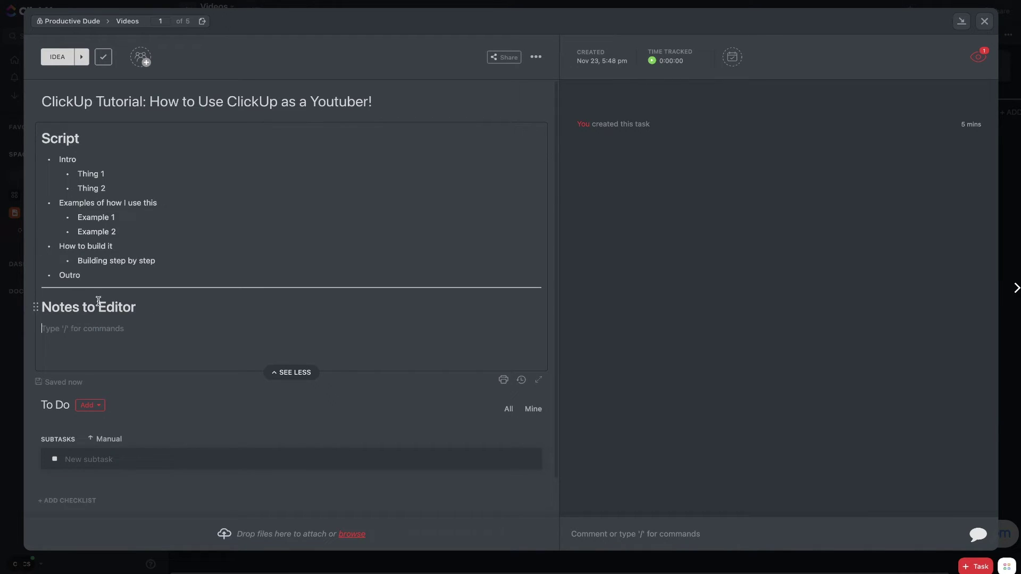
# - Insert a red Important Note banner under Notes to Editor, then close the task
pyautogui.write('/ ')
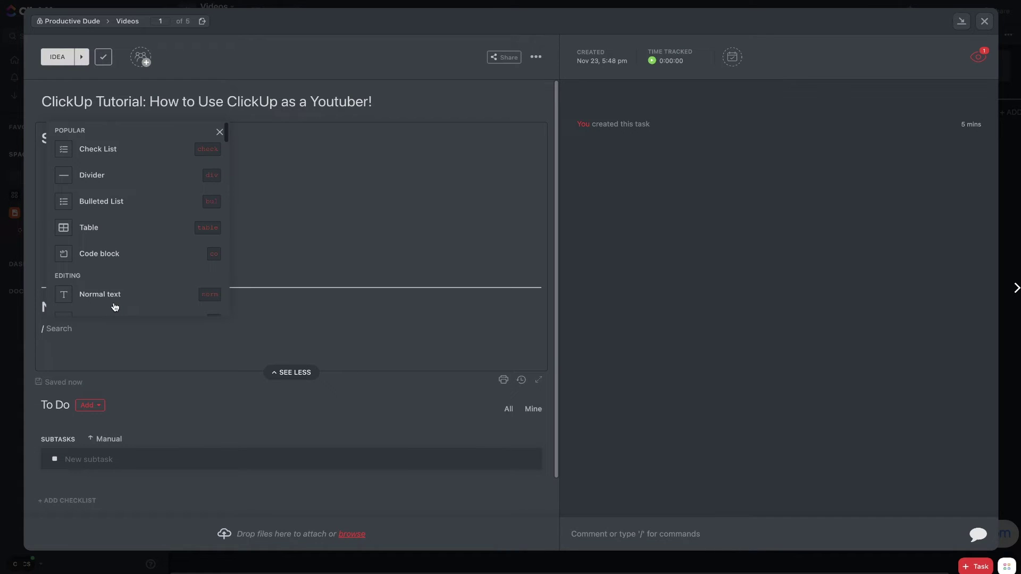
pyautogui.write('red')
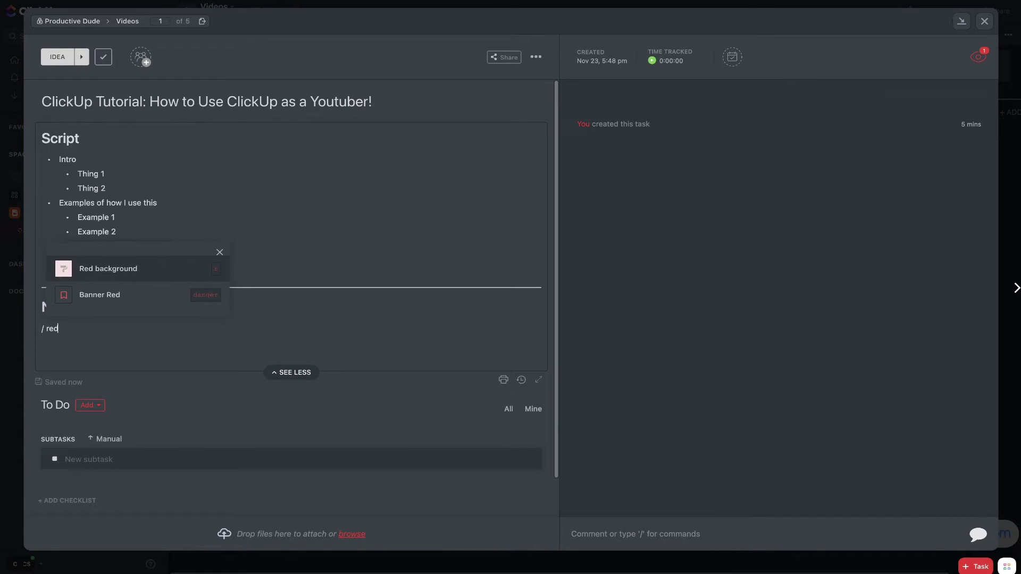
pyautogui.click(98, 296)
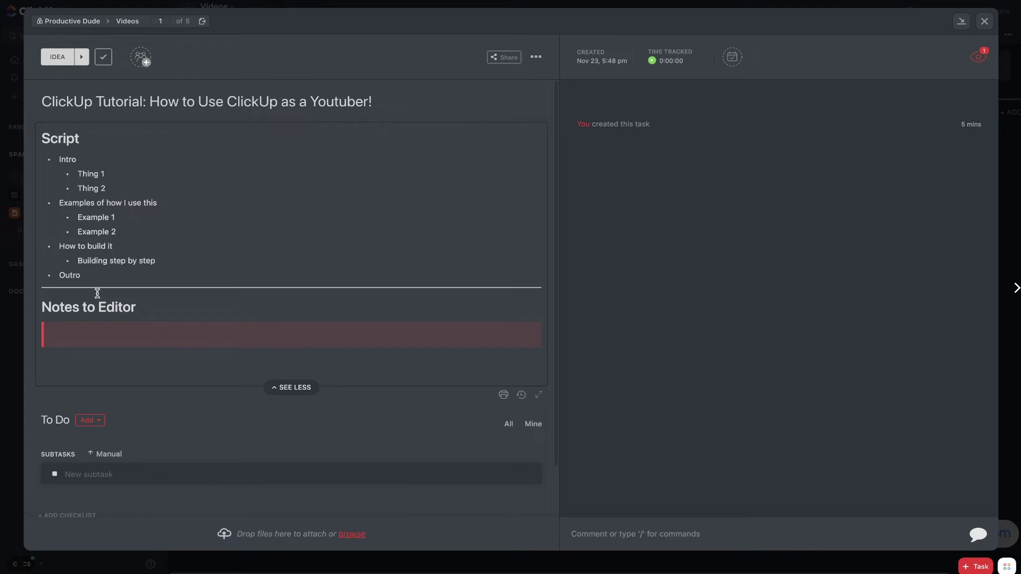
pyautogui.write('Important Note Enter my note!')
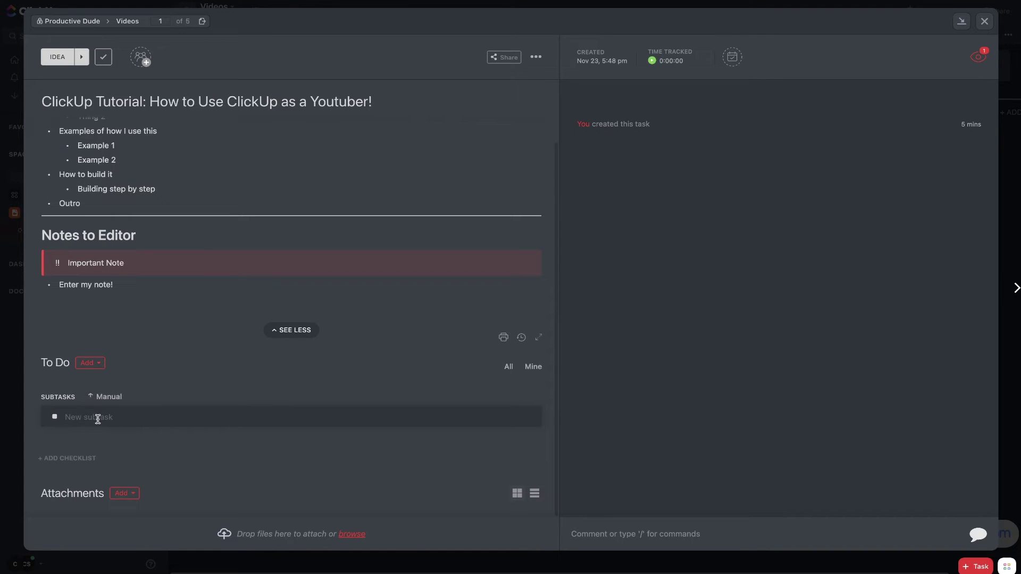
pyautogui.click(102, 417)
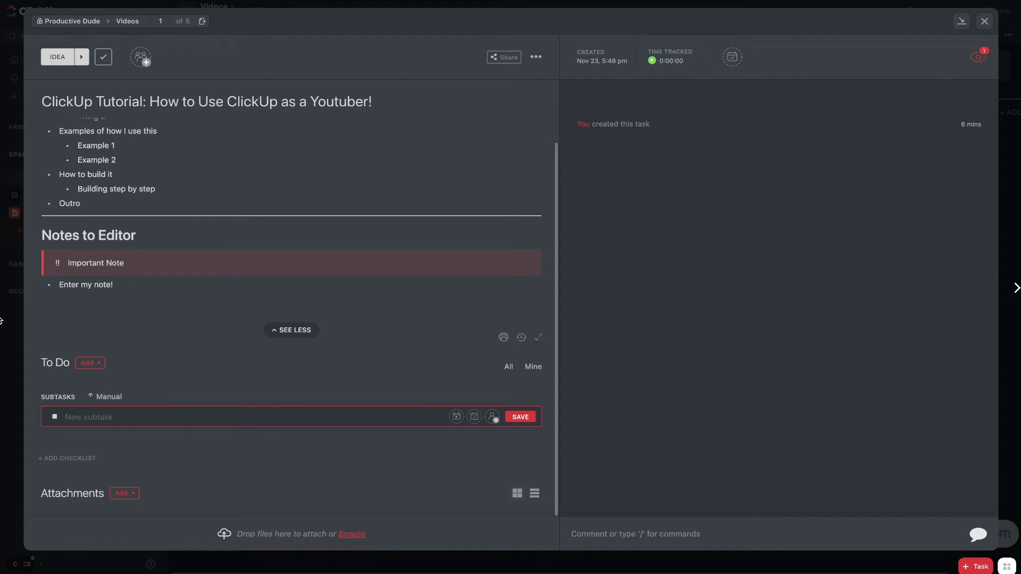
pyautogui.press('Escape')
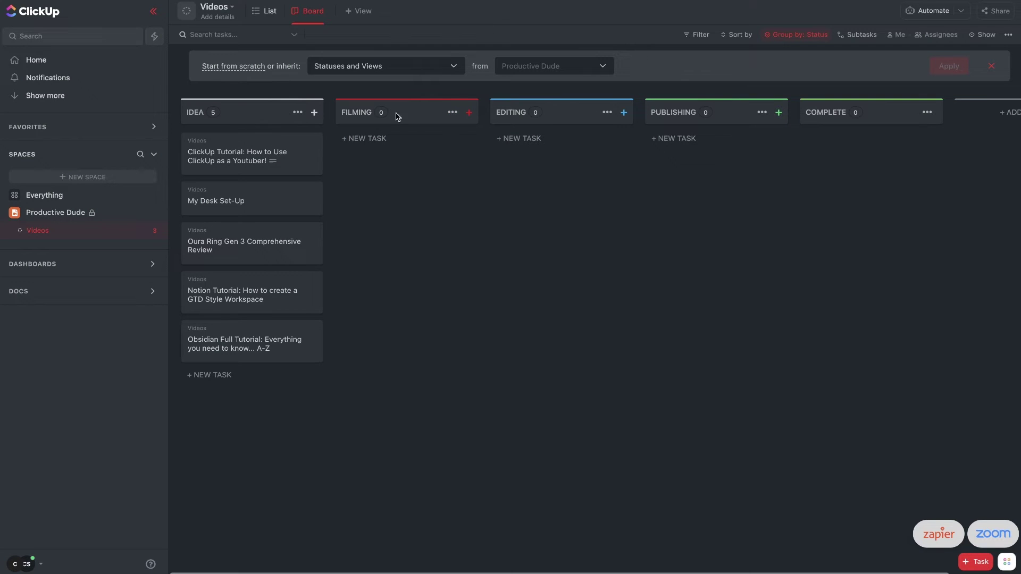
# - Move the ClickUp Tutorial task from Idea to Filming and open it
pyautogui.moveTo(251, 163)
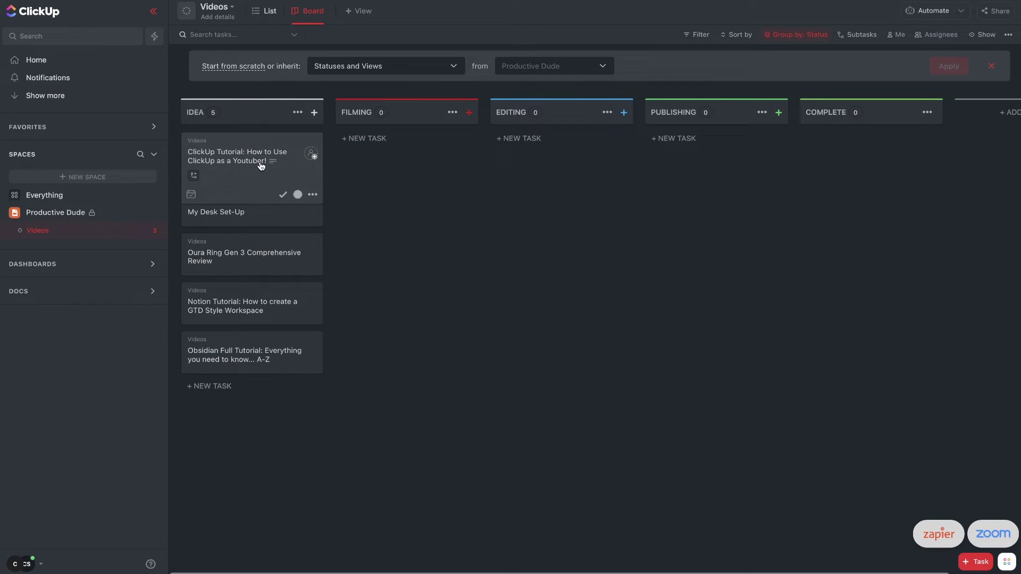
pyautogui.moveTo(262, 167); pyautogui.dragTo(394, 157)
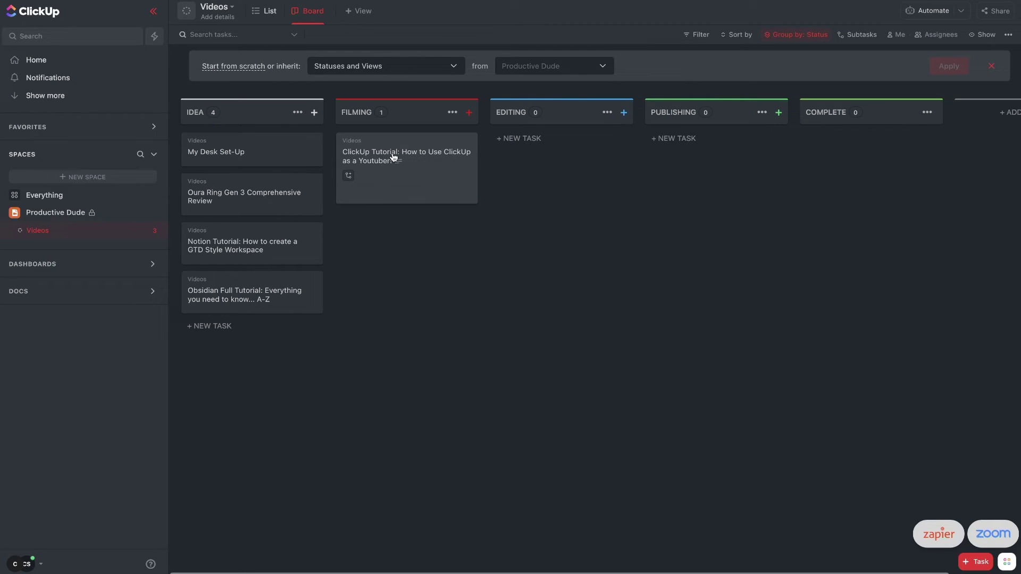
pyautogui.click(393, 157)
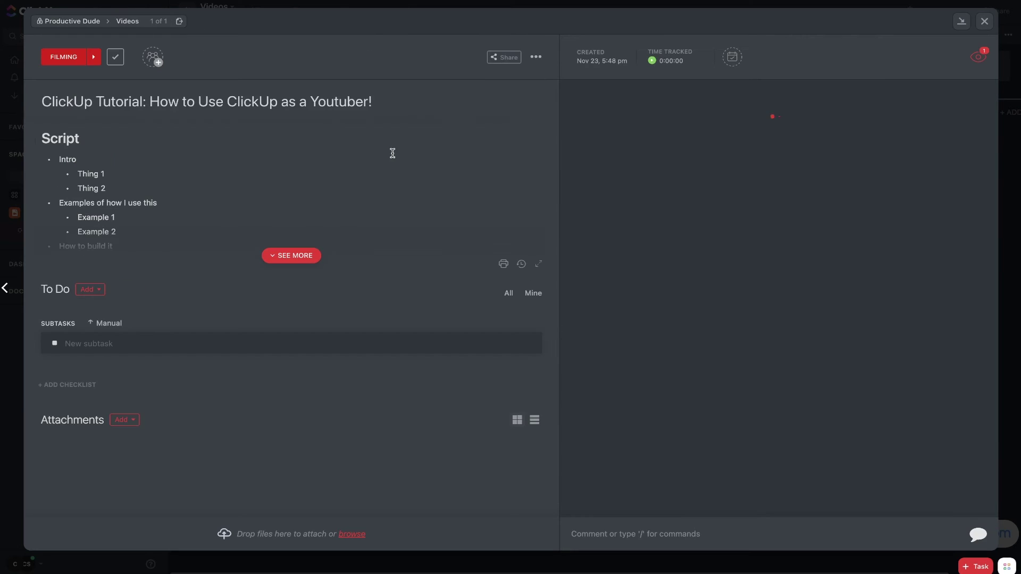
# - Log about 15 seconds of tracked time on the task over two timer runs
pyautogui.click(652, 61)
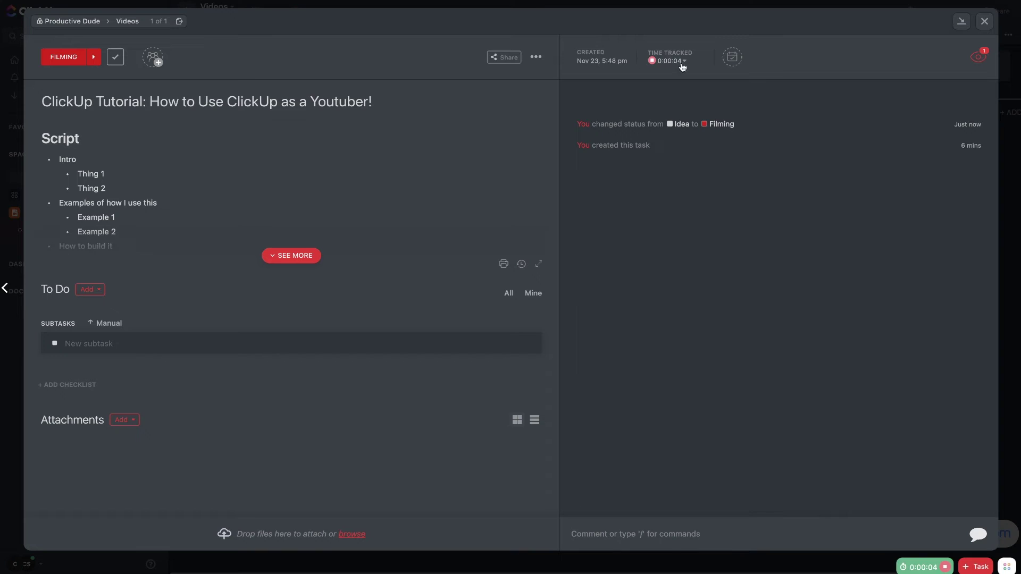
pyautogui.click(653, 61)
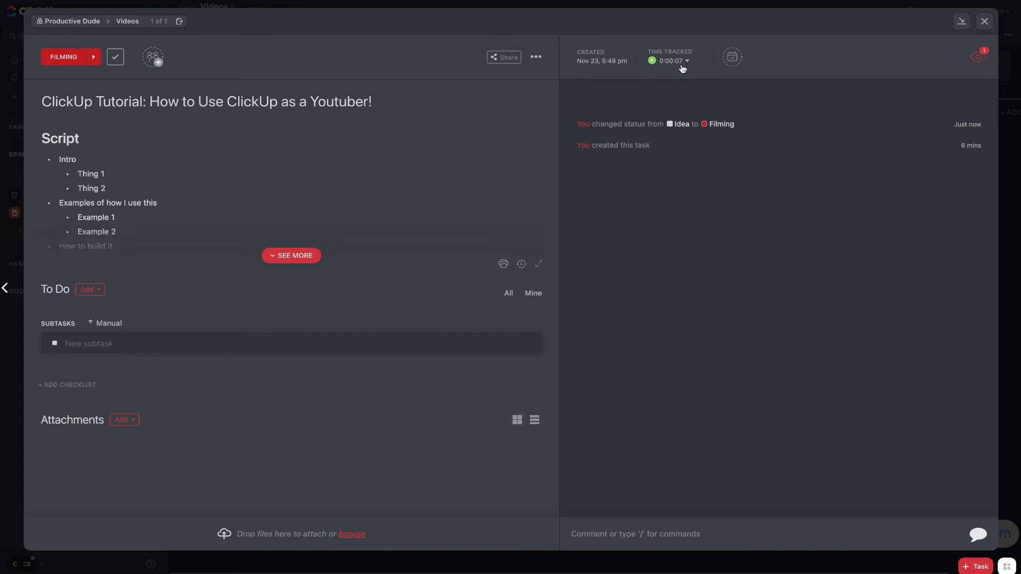
pyautogui.click(651, 62)
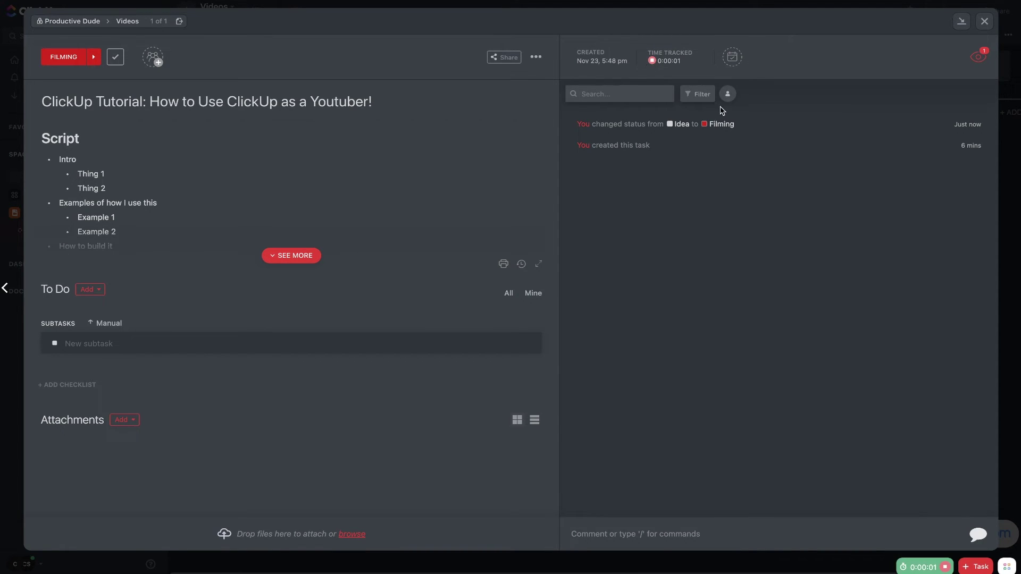
pyautogui.click(651, 61)
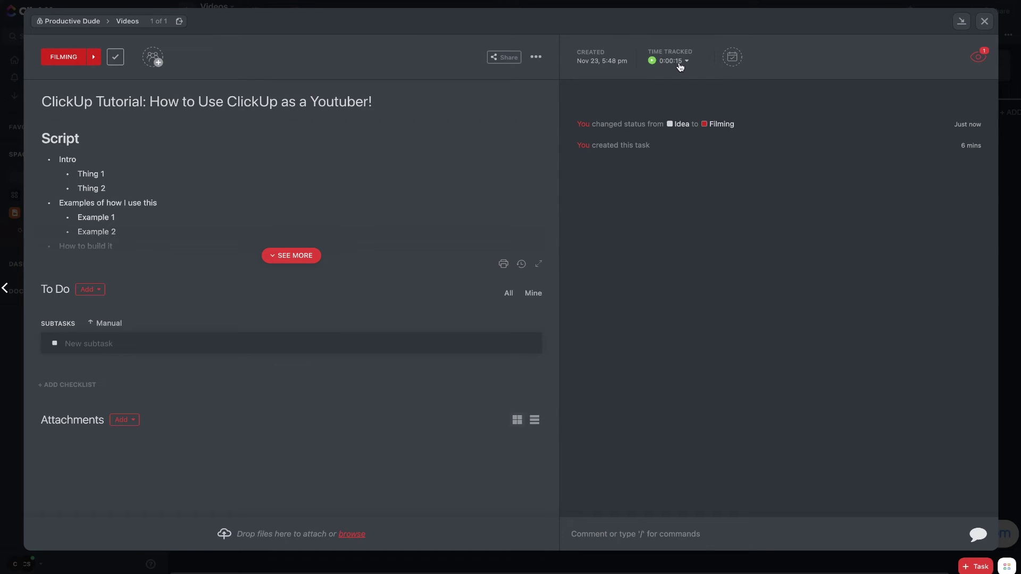
# - Set the due date to Friday, Nov 26 and post 'this project is complete, check it out!' mentioning the teammate
pyautogui.click(731, 65)
pyautogui.click(906, 192)
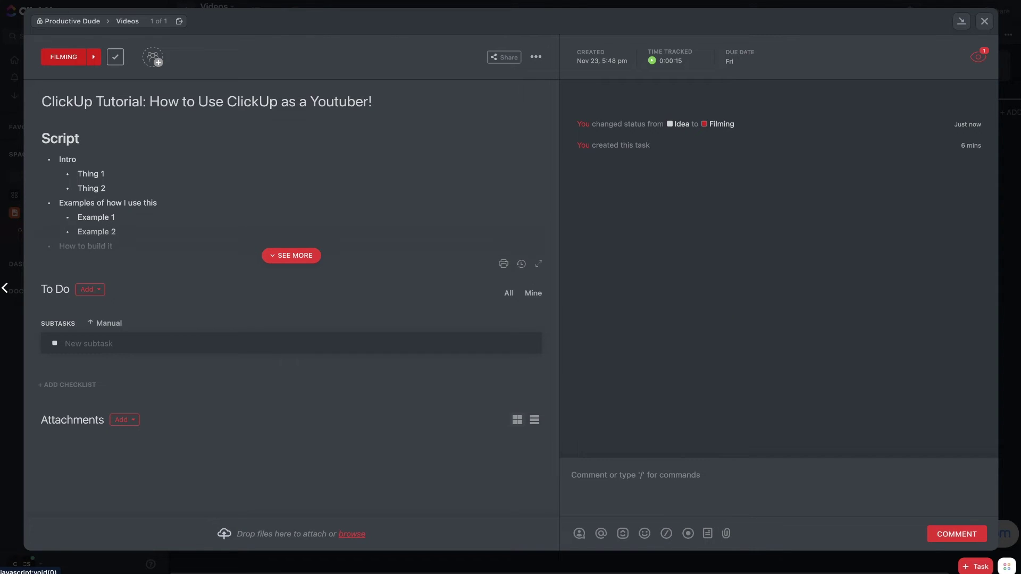
pyautogui.write('@drake')
pyautogui.press('Return')
pyautogui.write('this project is complet')
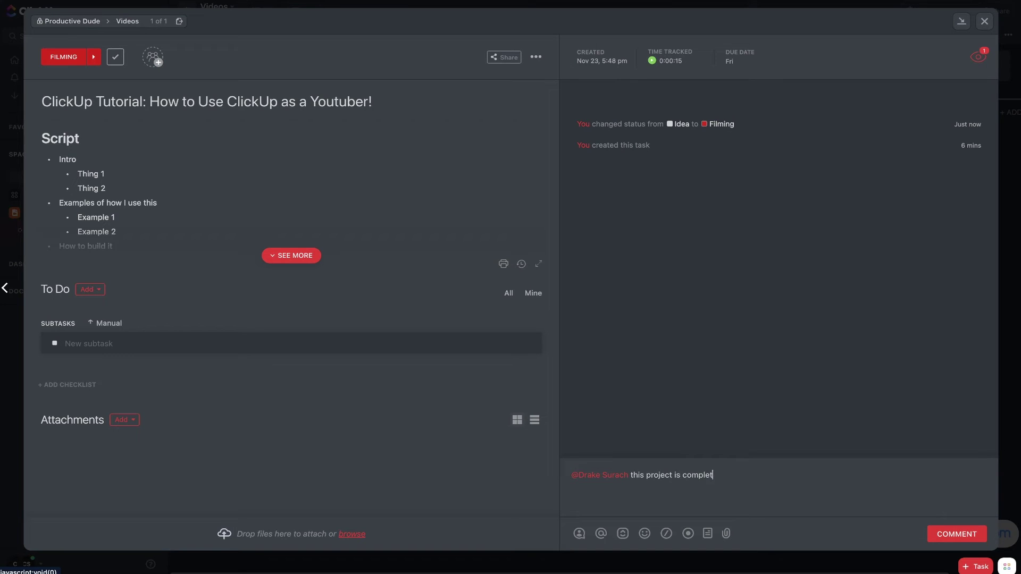
pyautogui.write('e, check it out!')
pyautogui.click(957, 534)
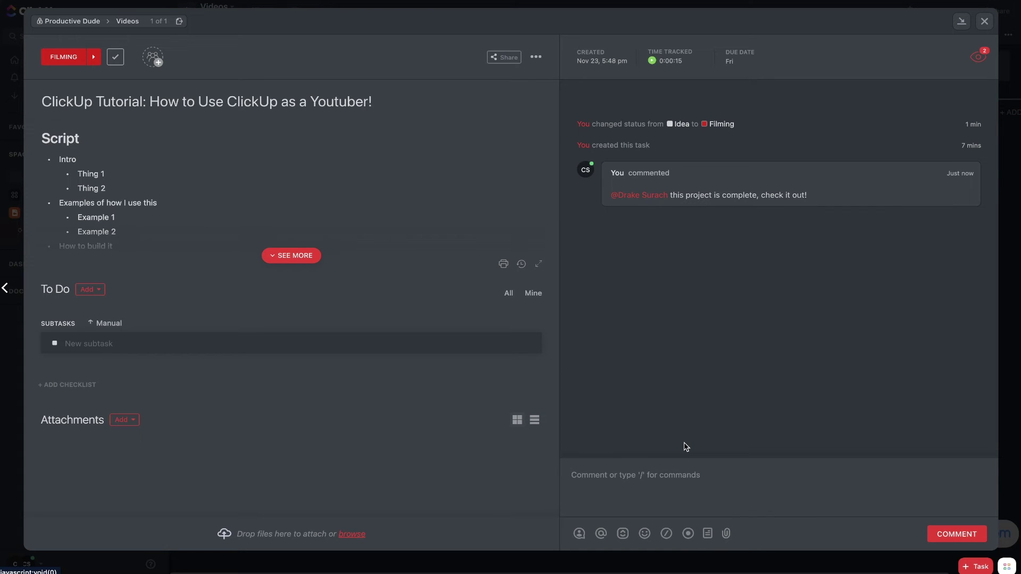
pyautogui.click(281, 256)
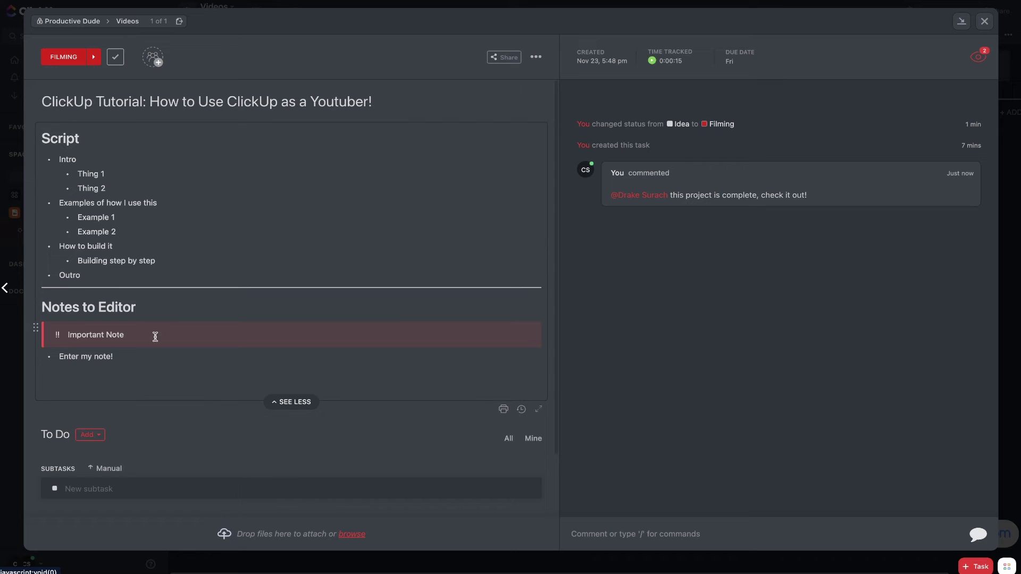
# - Scroll the full description down to Notes to Editor and check the attachment source options
pyautogui.scroll(-3, 153, 337)
pyautogui.moveTo(149, 272); pyautogui.dragTo(52, 211)
pyautogui.click(52, 212)
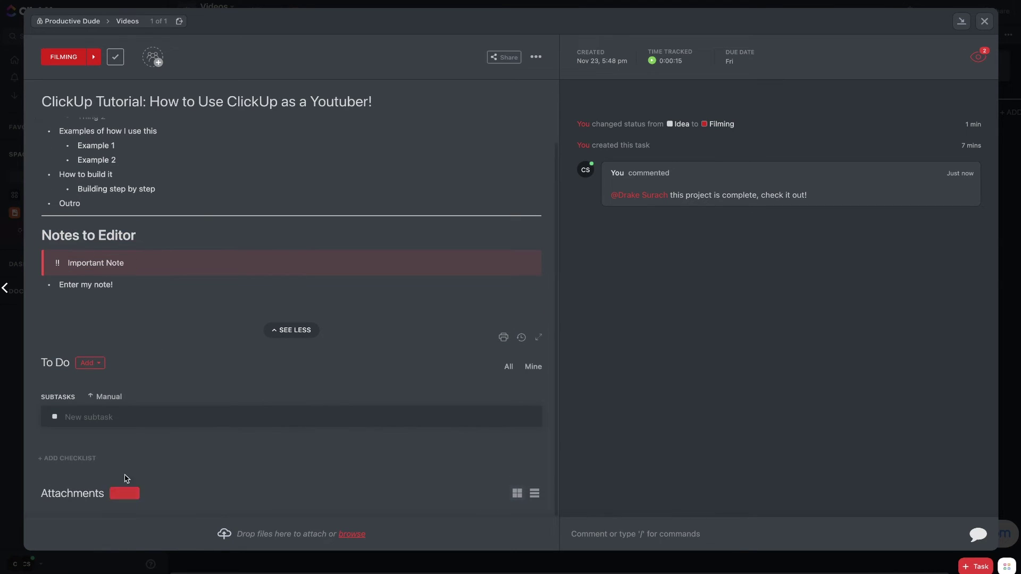
pyautogui.click(130, 499)
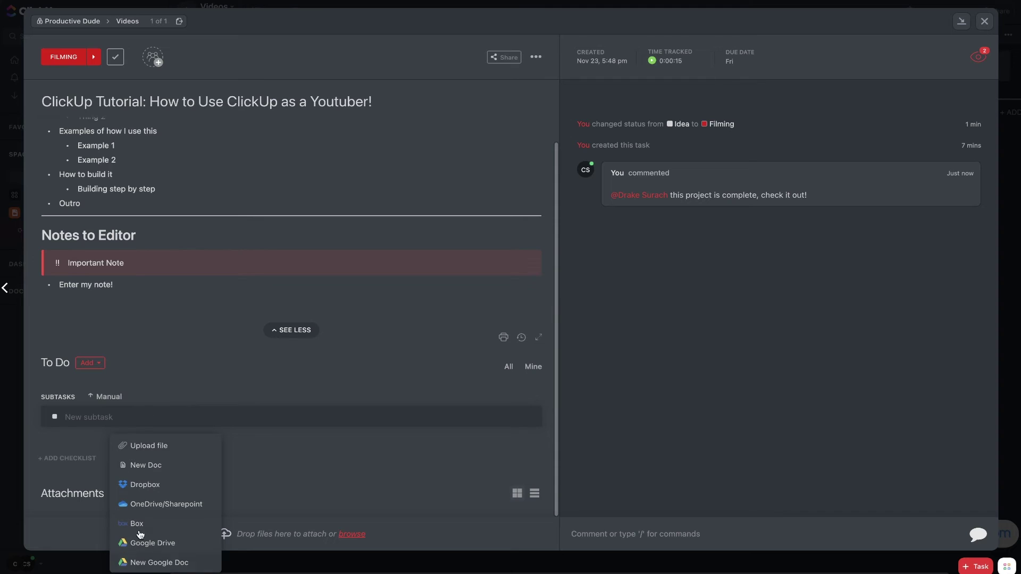
pyautogui.click(97, 58)
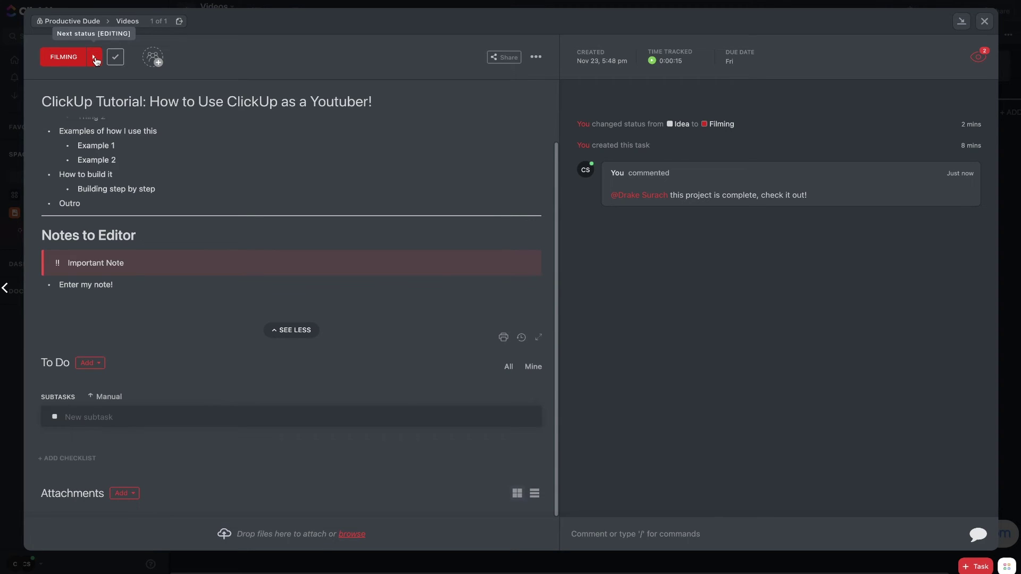
# - Advance the task to Editing, assign yourself and the teammate, and return to the board
pyautogui.click(97, 60)
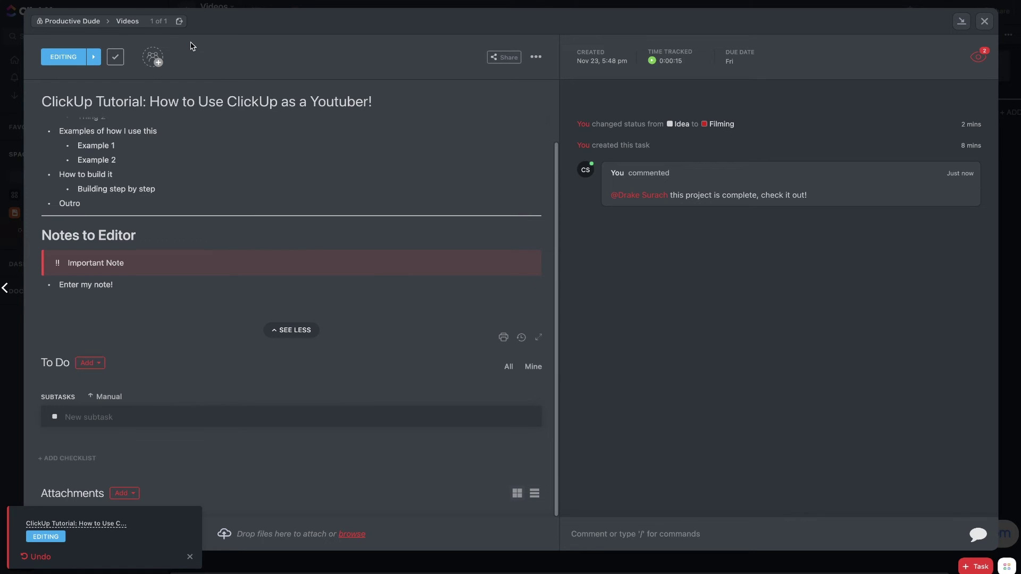
pyautogui.click(154, 57)
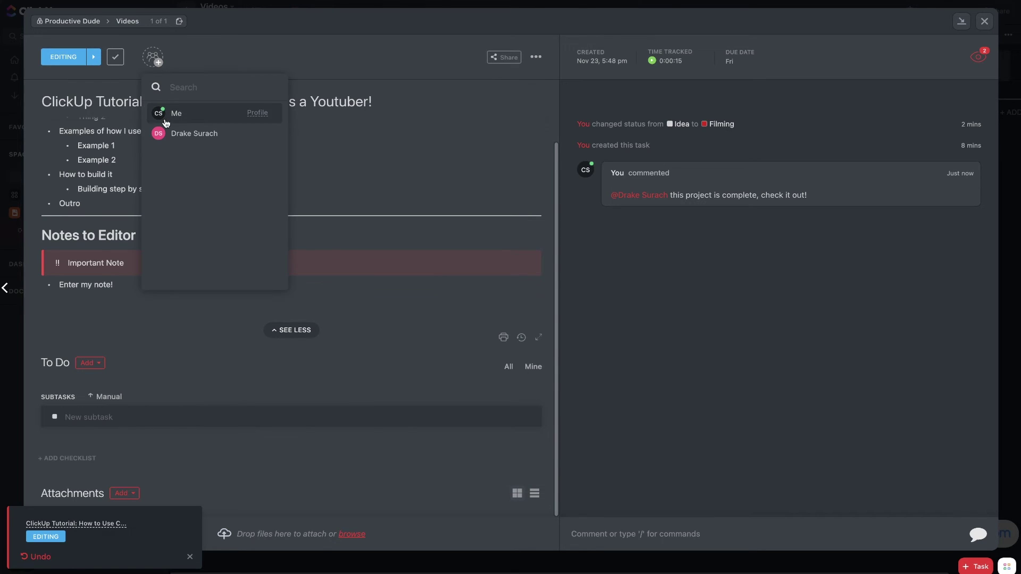
pyautogui.click(166, 123)
pyautogui.click(170, 57)
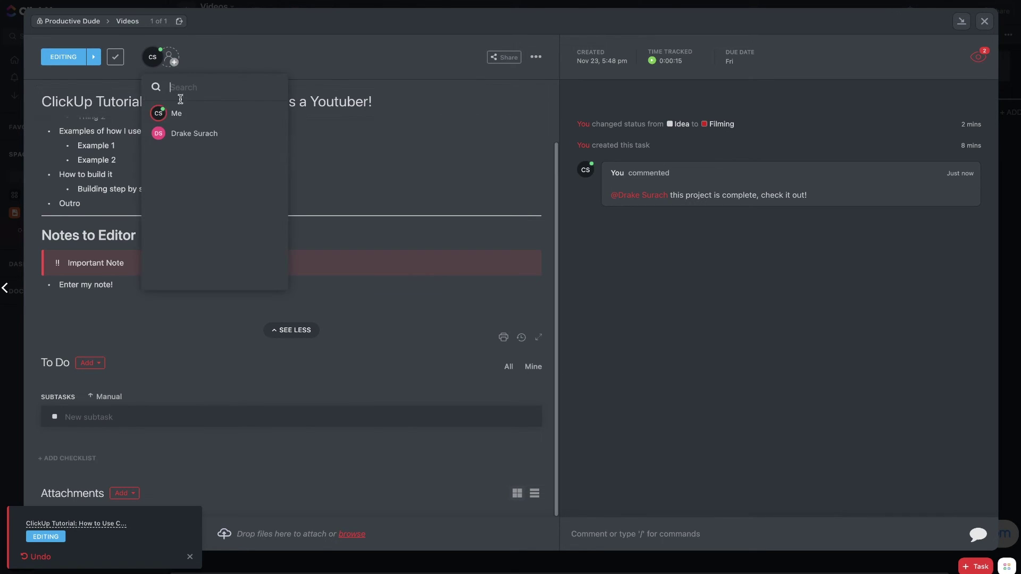
pyautogui.click(189, 133)
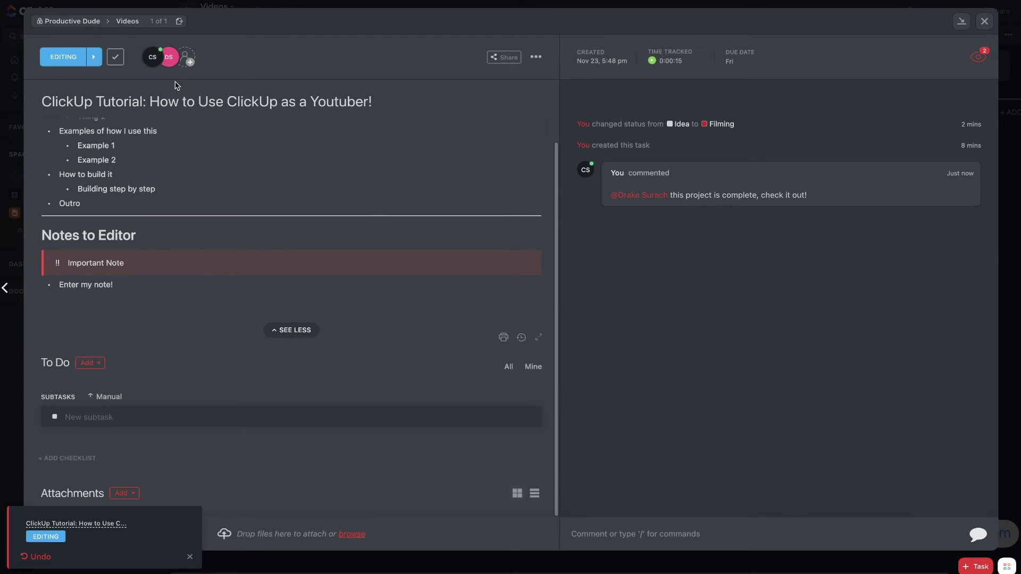
pyautogui.click(984, 21)
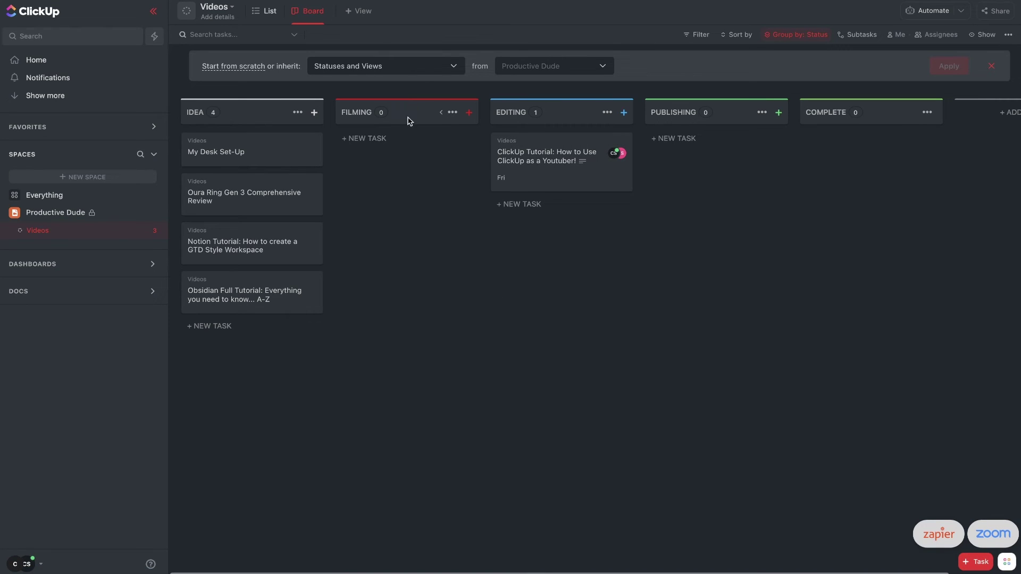
pyautogui.moveTo(585, 166)
pyautogui.moveTo(222, 159)
pyautogui.moveTo(293, 160); pyautogui.dragTo(373, 158)
pyautogui.click(372, 158)
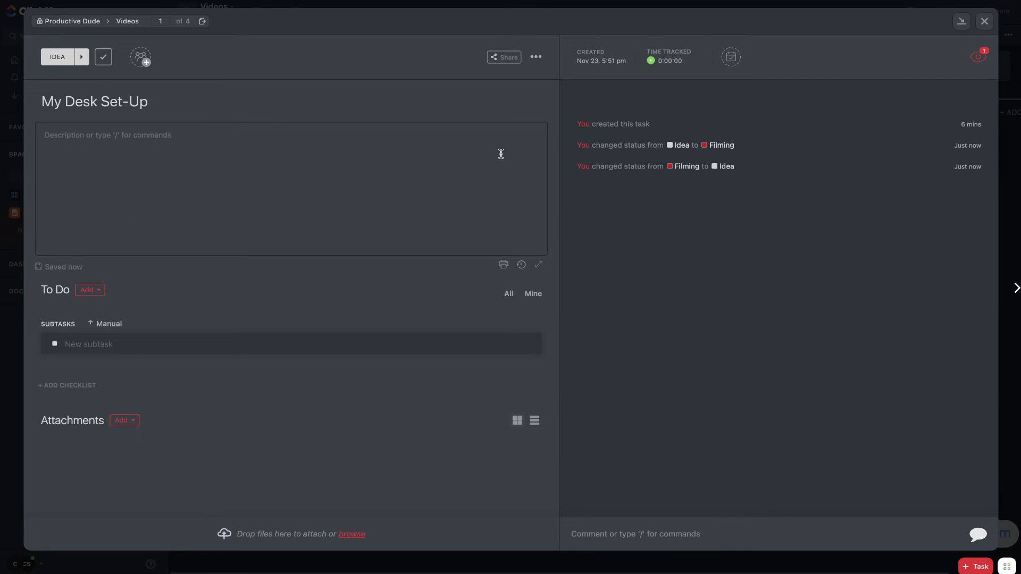
pyautogui.click(985, 22)
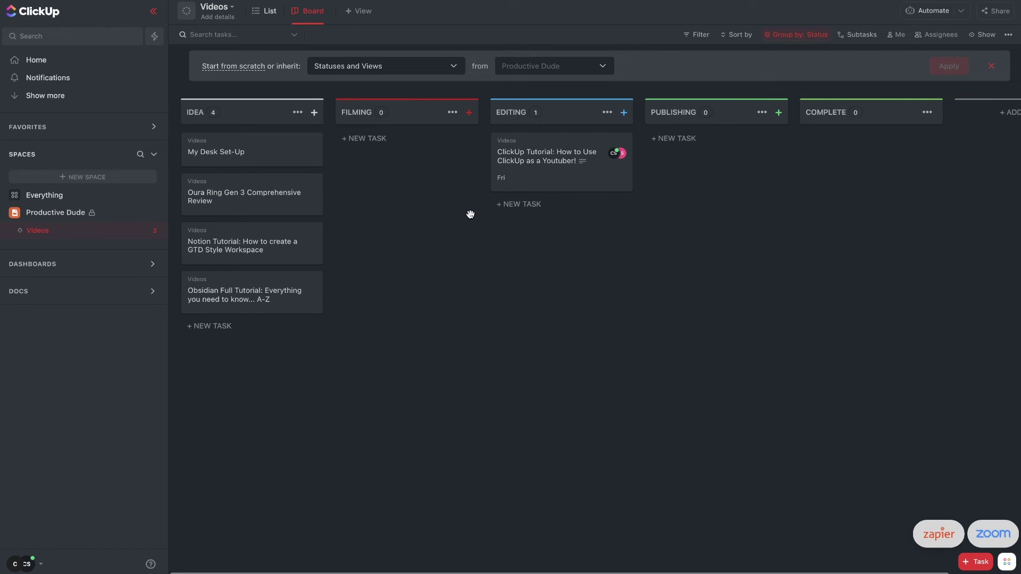
pyautogui.click(154, 154)
# - Create a new doc titled 'Keyword Research: My Desk Set-Up'
pyautogui.click(71, 213)
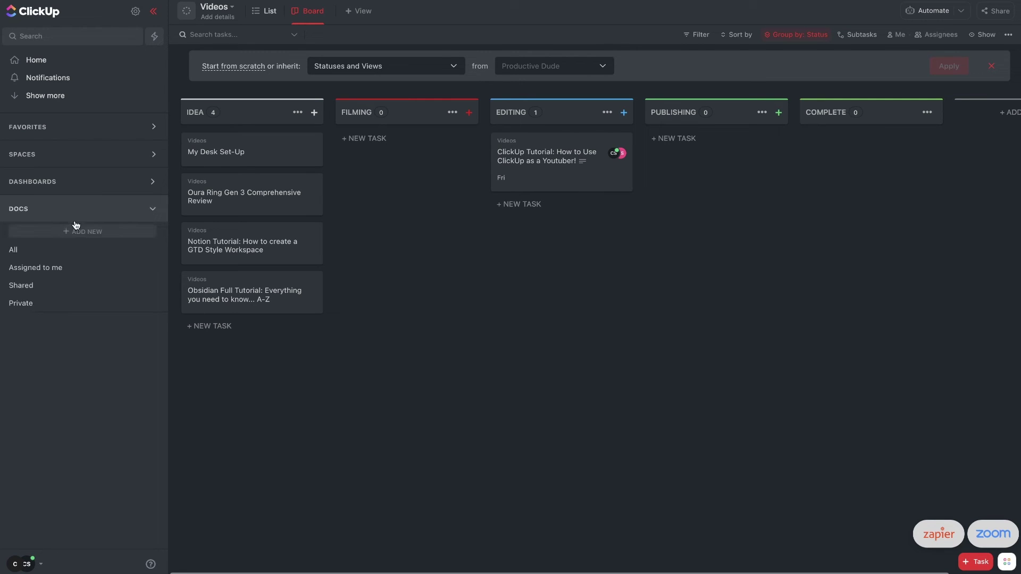
pyautogui.click(81, 232)
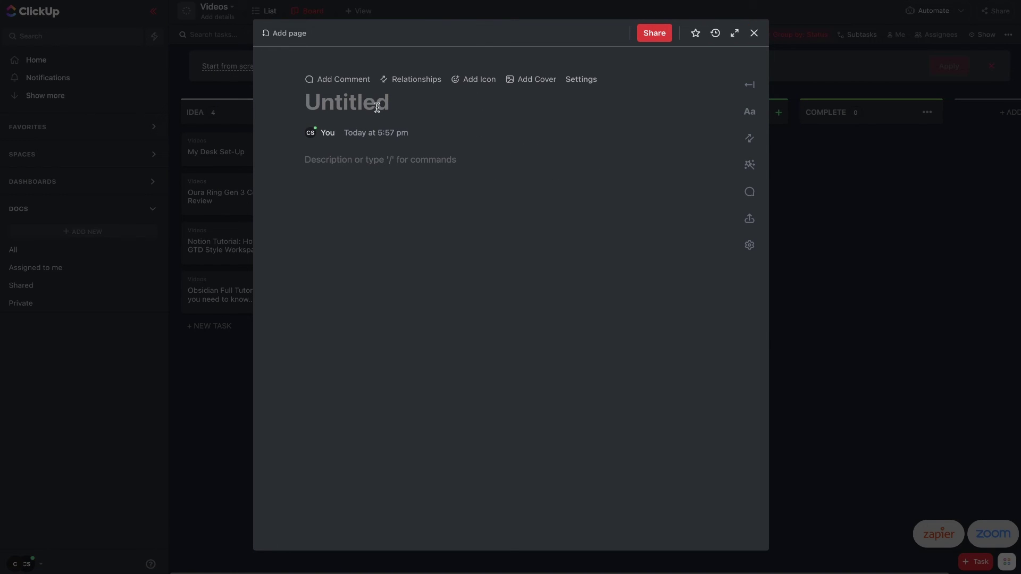
pyautogui.write('Keywrod')
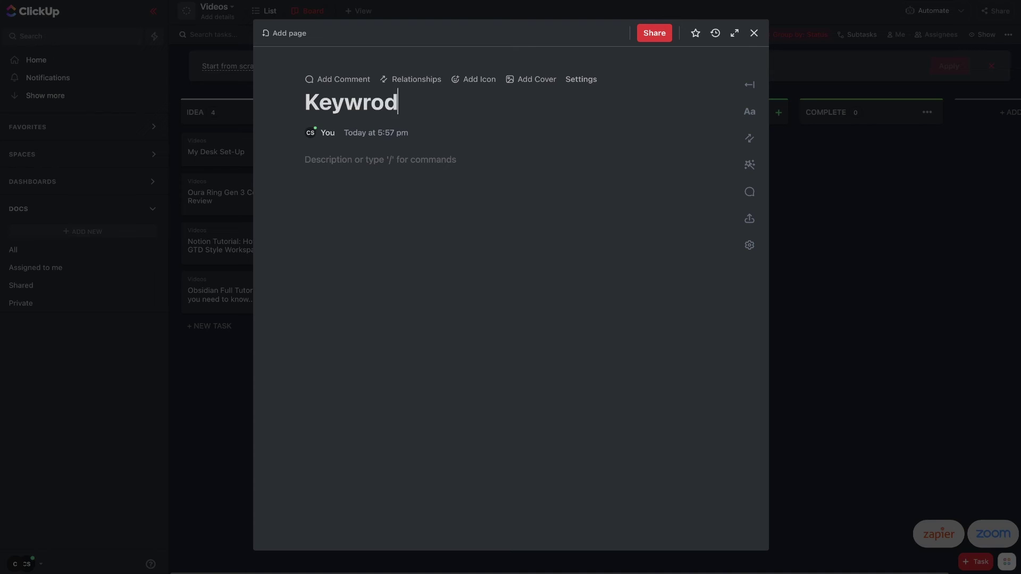
pyautogui.press('BackSpace')
pyautogui.press('BackSpace')
pyautogui.press('BackSpace')
pyautogui.write('ord Resear')
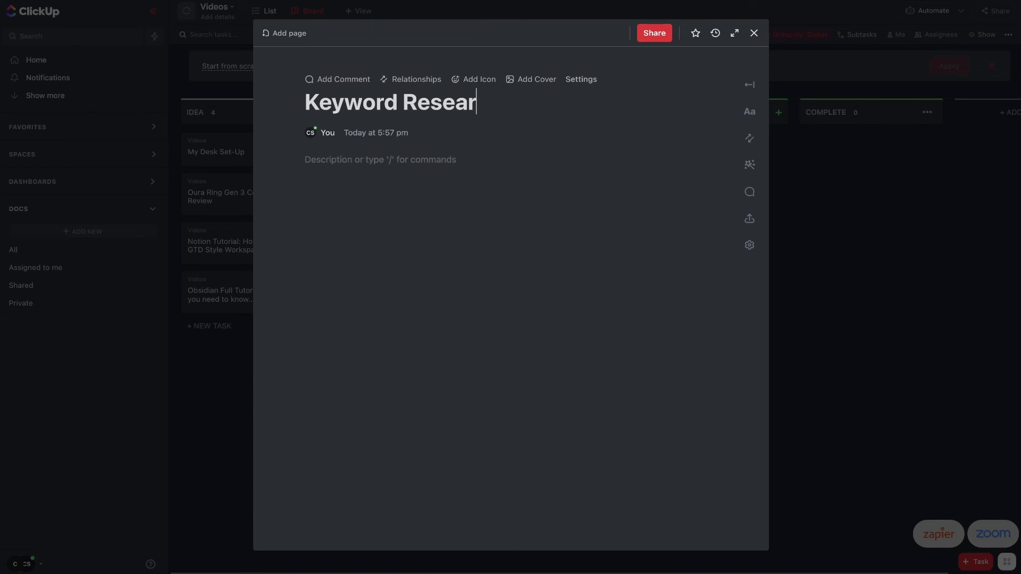
pyautogui.write('ch: My Desk T')
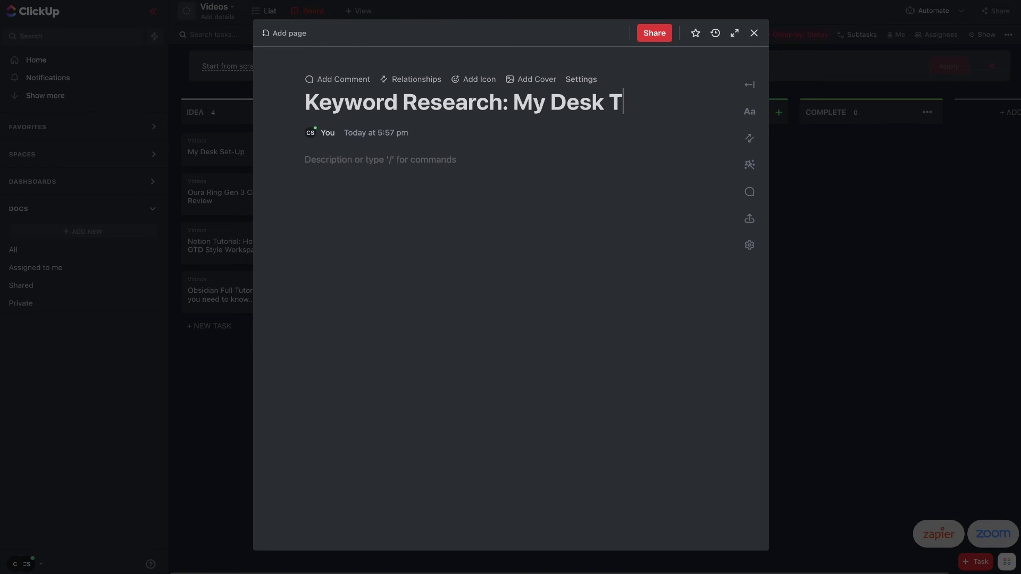
pyautogui.press('BackSpace')
pyautogui.write('Set-Up')
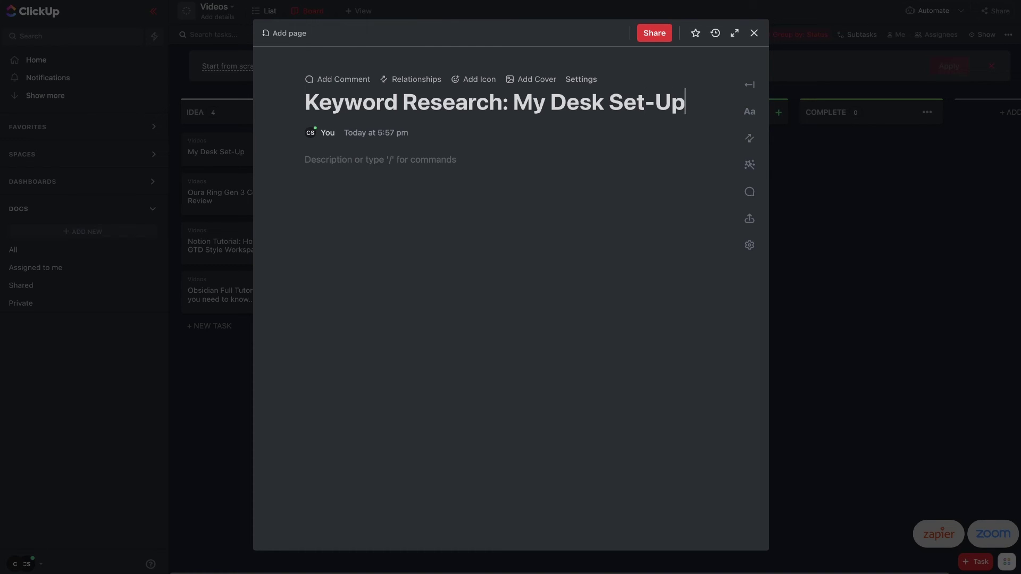
pyautogui.press('Return')
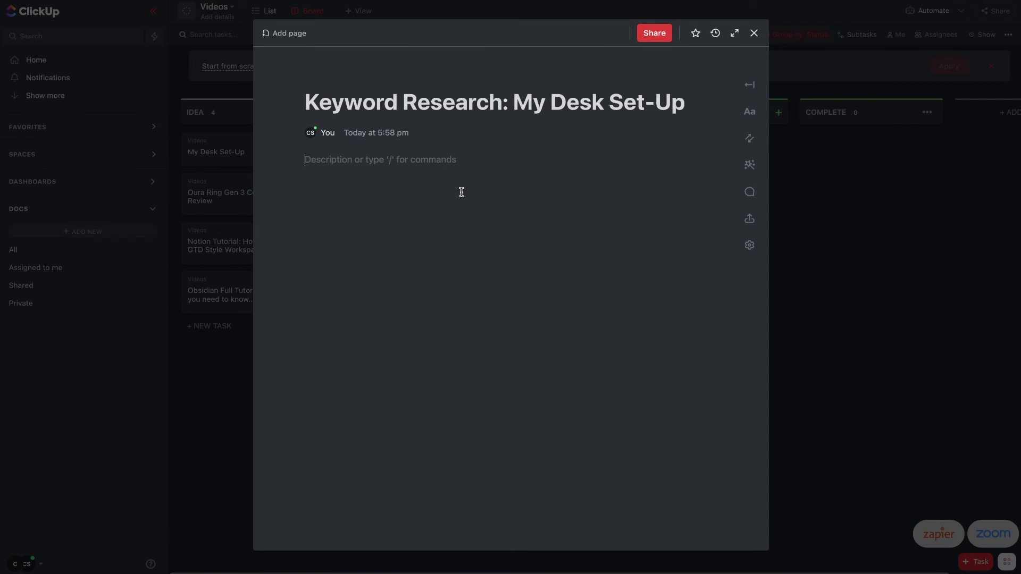
# - Insert a table with the headers Keyword, Score and Notes
pyautogui.write('/table')
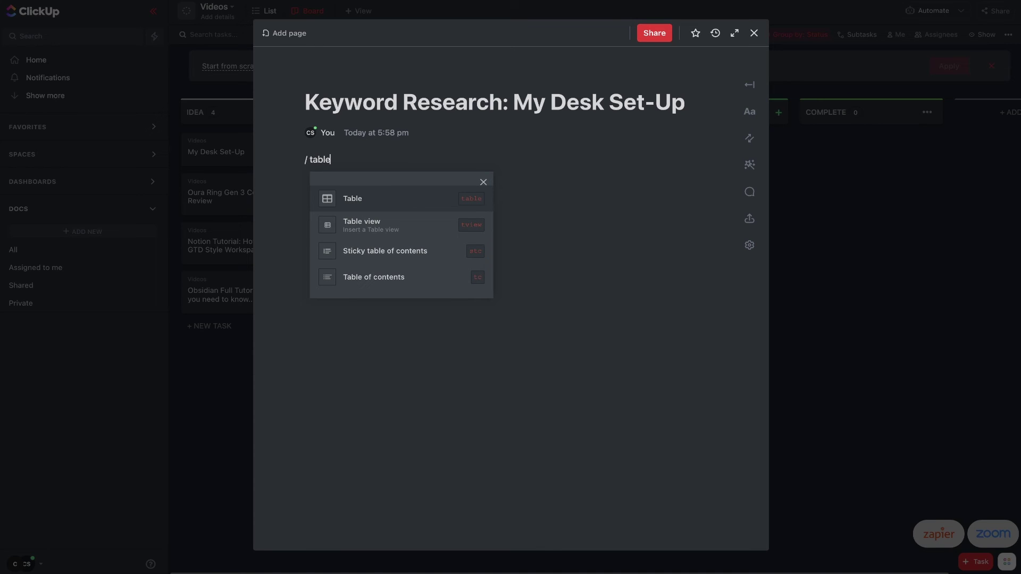
pyautogui.press('Return')
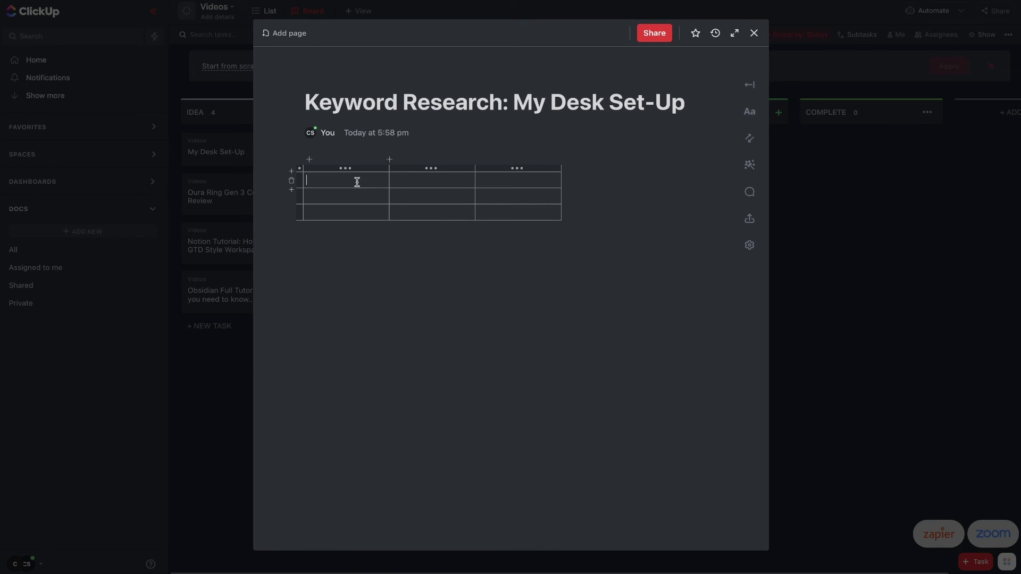
pyautogui.write('Keyword')
pyautogui.click(441, 185)
pyautogui.write('Score')
pyautogui.click(522, 184)
pyautogui.write('Notes')
# - Add the row Vari Standing Desk, 67, 'Include this in Title and Description', then view full page
pyautogui.click(356, 198)
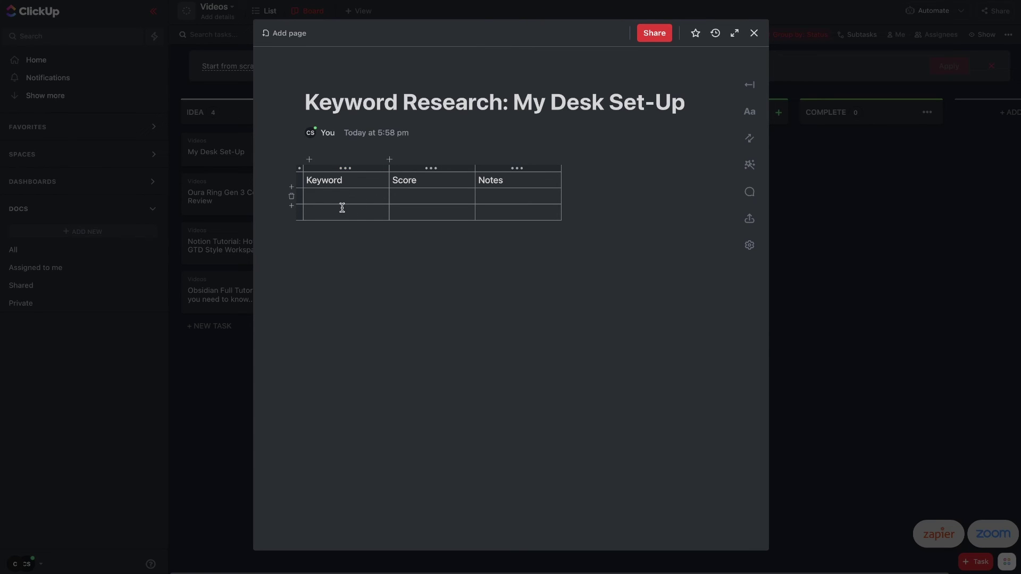
pyautogui.write('Vari Standing Desk')
pyautogui.click(428, 198)
pyautogui.write('67')
pyautogui.click(533, 196)
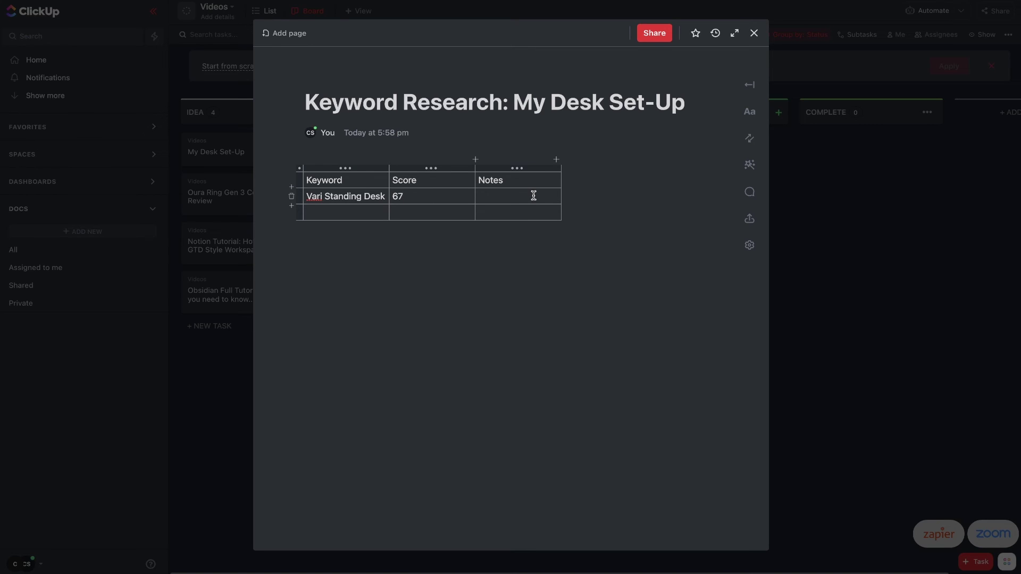
pyautogui.write('Include this in Title a')
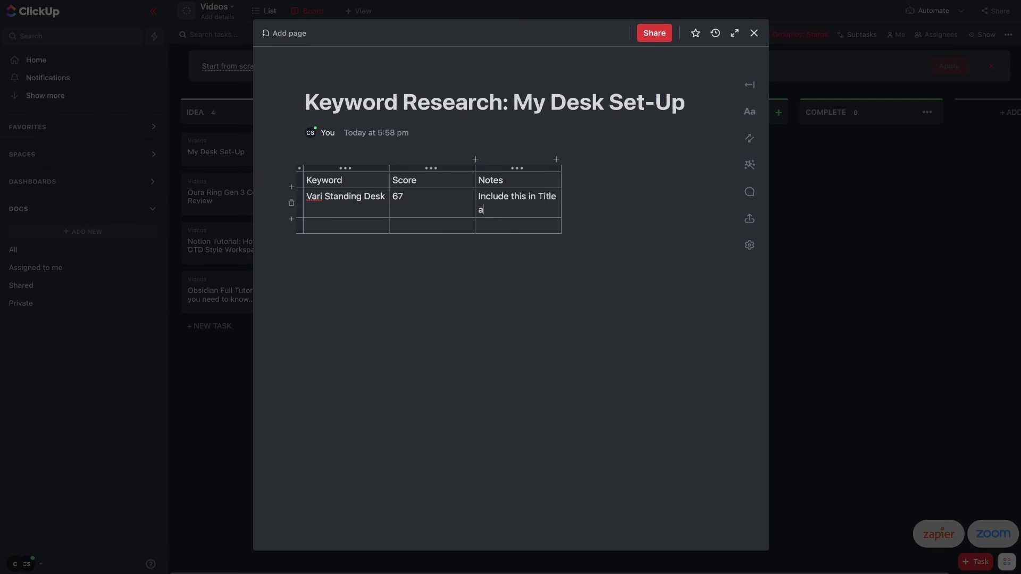
pyautogui.write('nd Description')
pyautogui.click(735, 33)
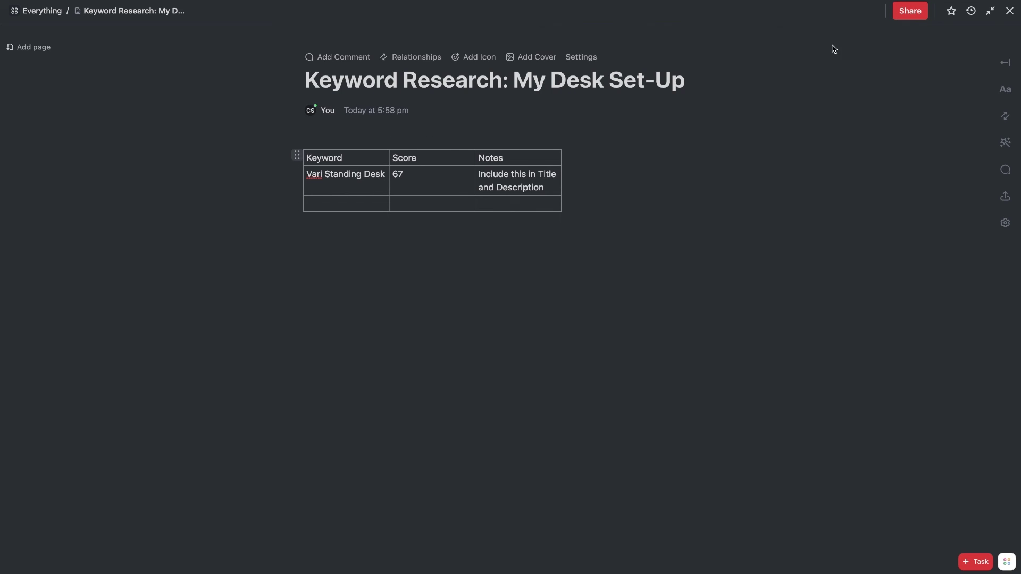
# - Delete the old doc named Doc from All Docs and switch the list to card view
pyautogui.click(1010, 11)
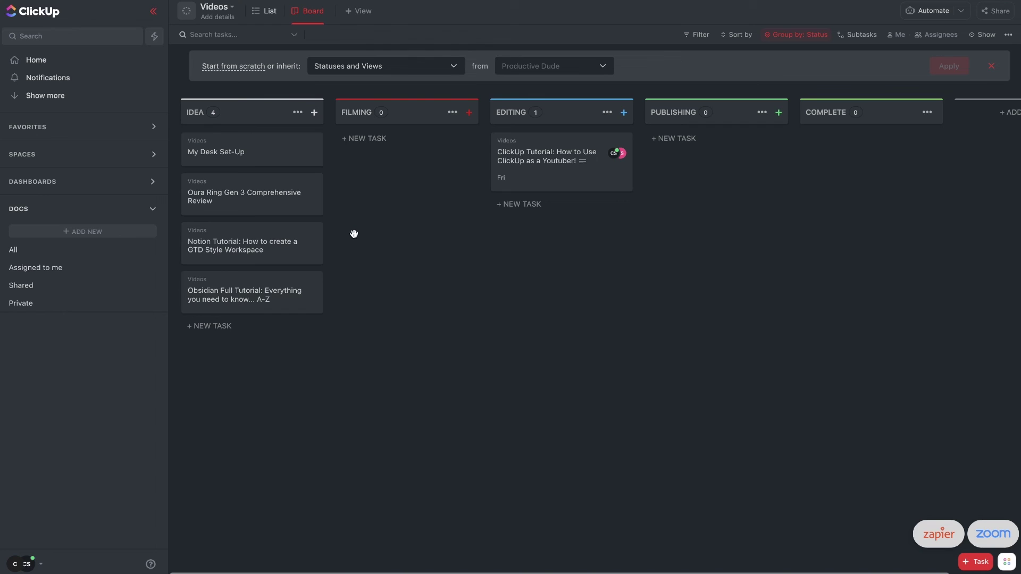
pyautogui.click(23, 255)
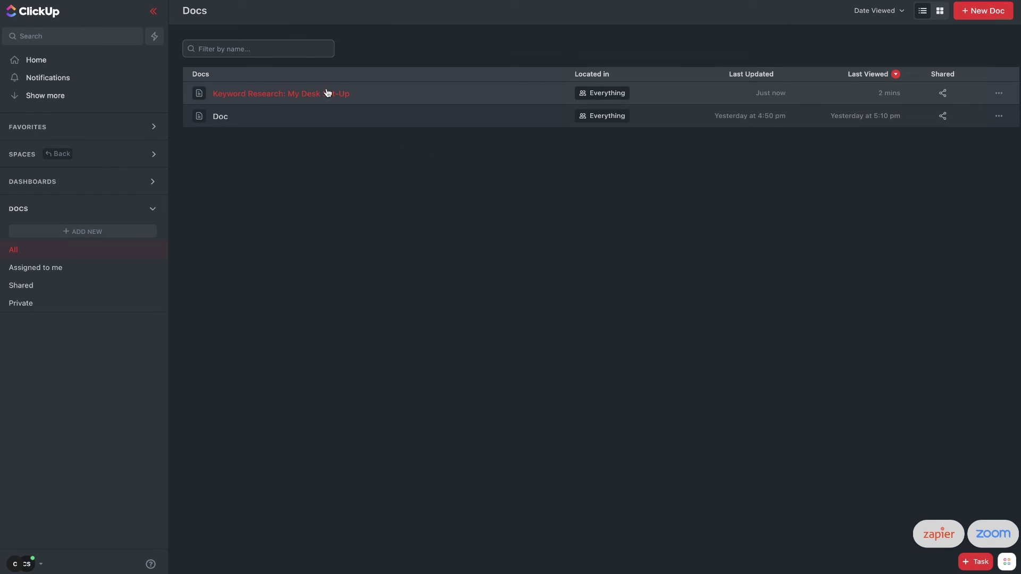
pyautogui.click(1001, 119)
pyautogui.click(943, 238)
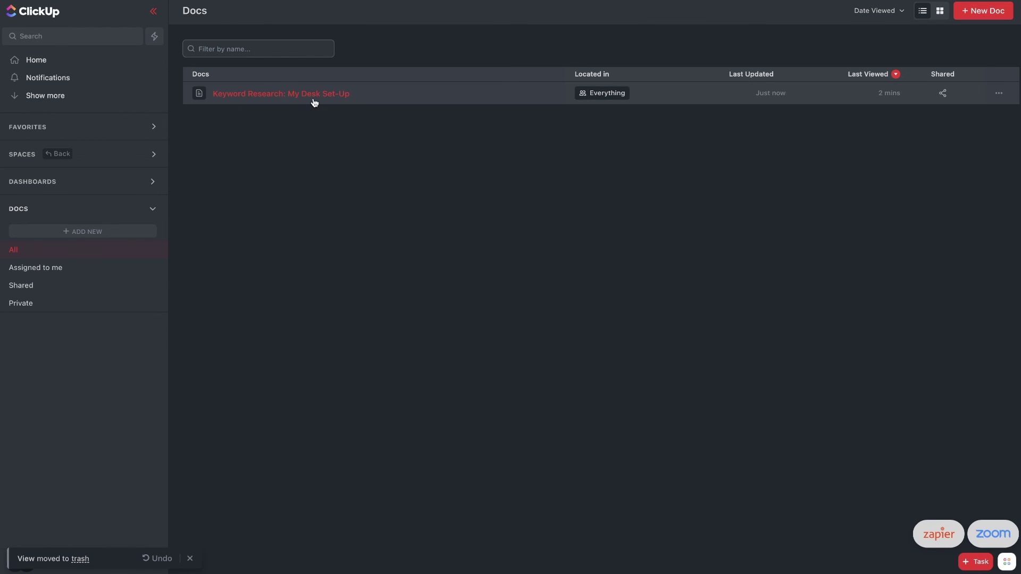
pyautogui.click(940, 12)
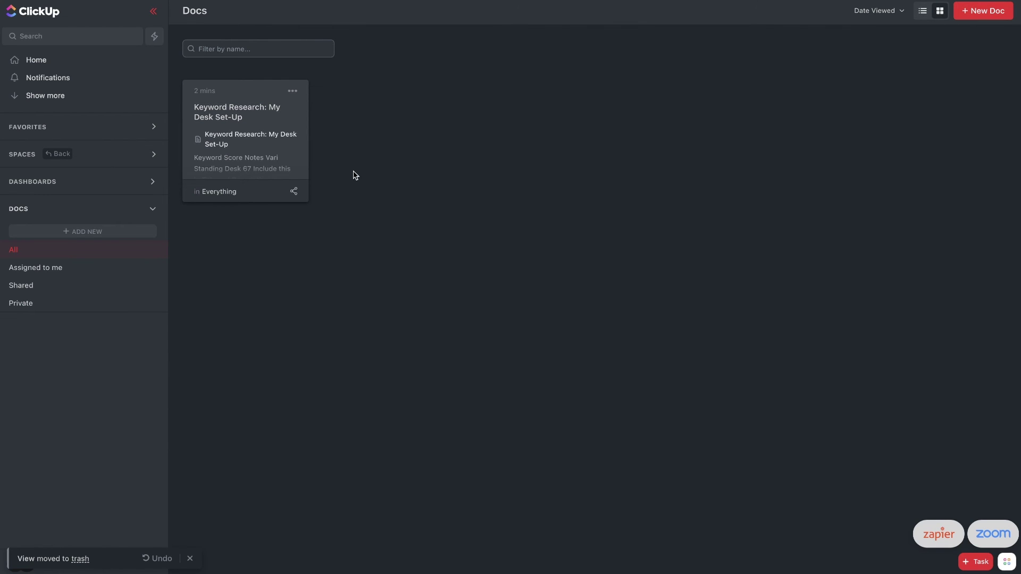
pyautogui.click(22, 154)
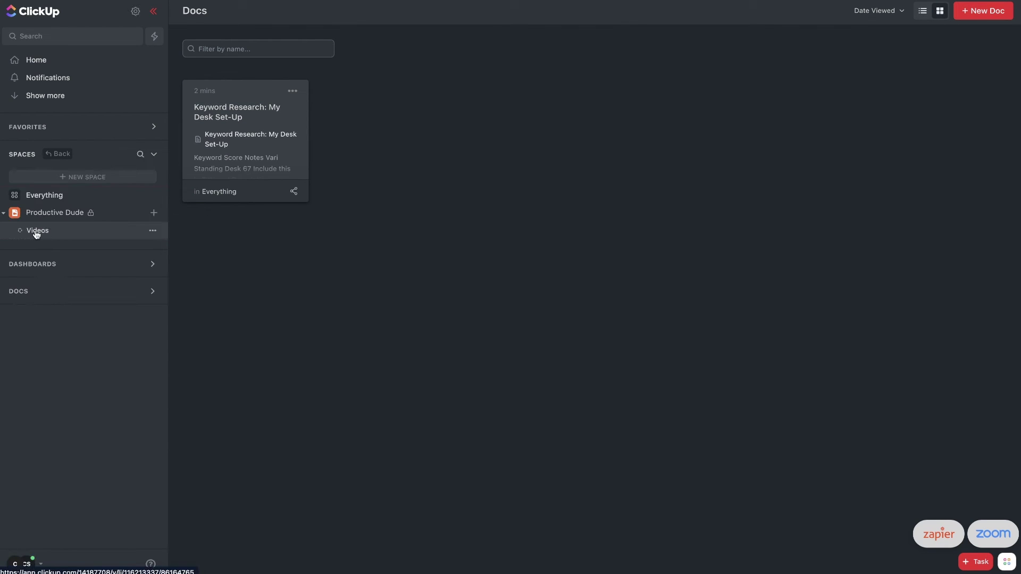
# - Link the Keyword Research doc in the My Desk Set-Up task description
pyautogui.click(36, 233)
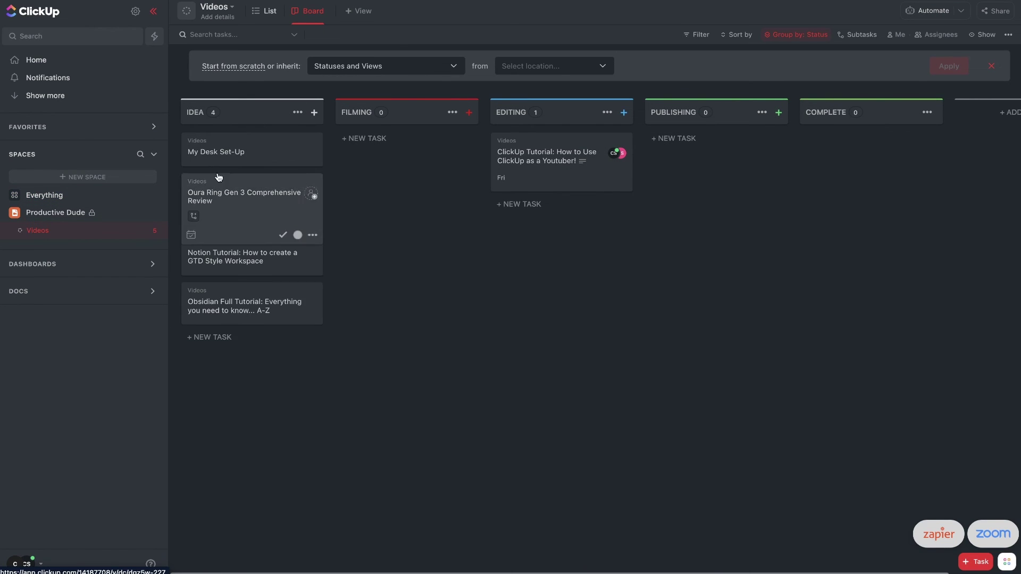
pyautogui.click(234, 153)
pyautogui.click(234, 158)
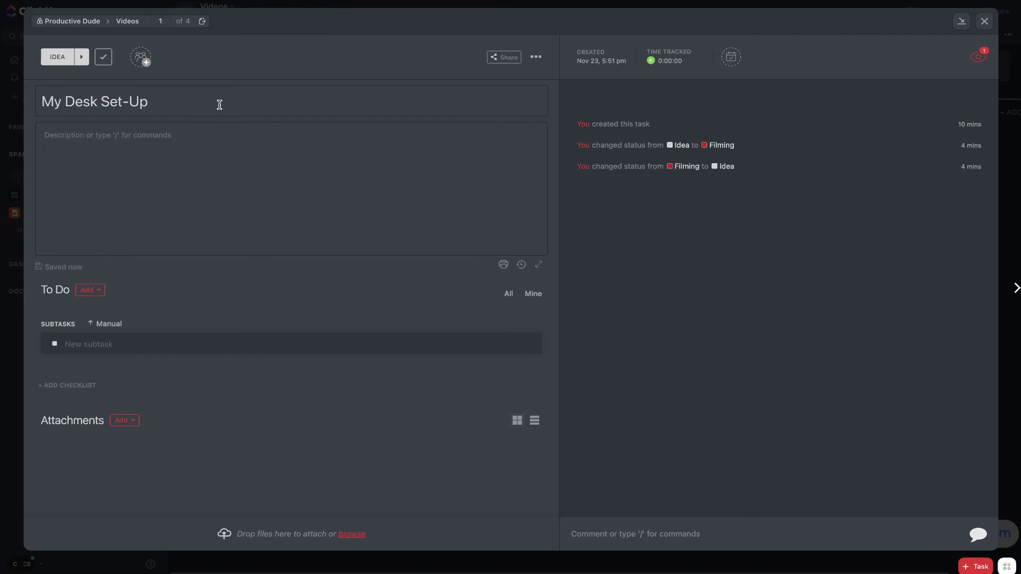
pyautogui.write('@')
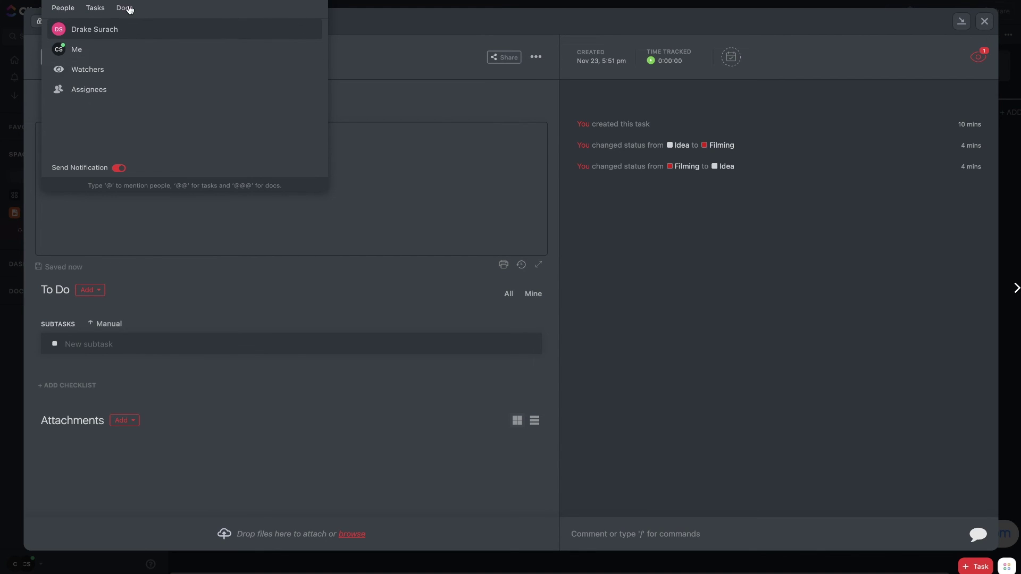
pyautogui.click(128, 9)
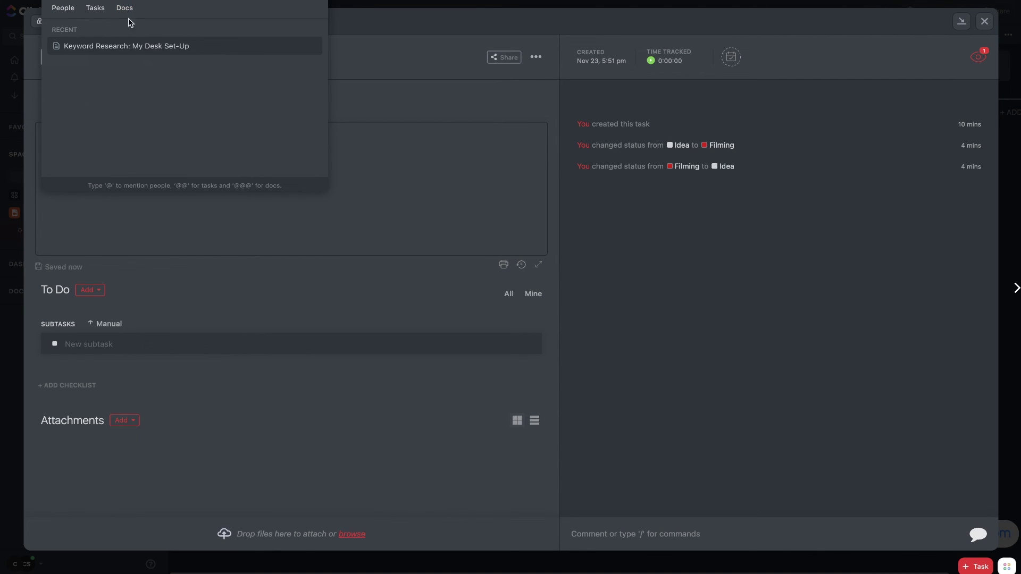
pyautogui.click(137, 46)
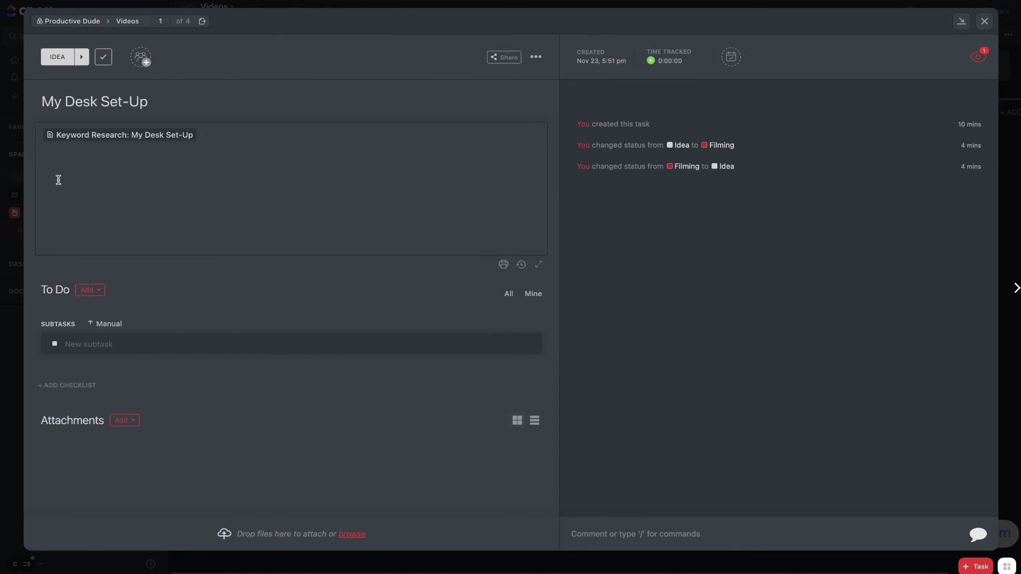
# - Add 'Hey' with a teammate mention asking them to check the keyword document being targeted
pyautogui.write('Hey')
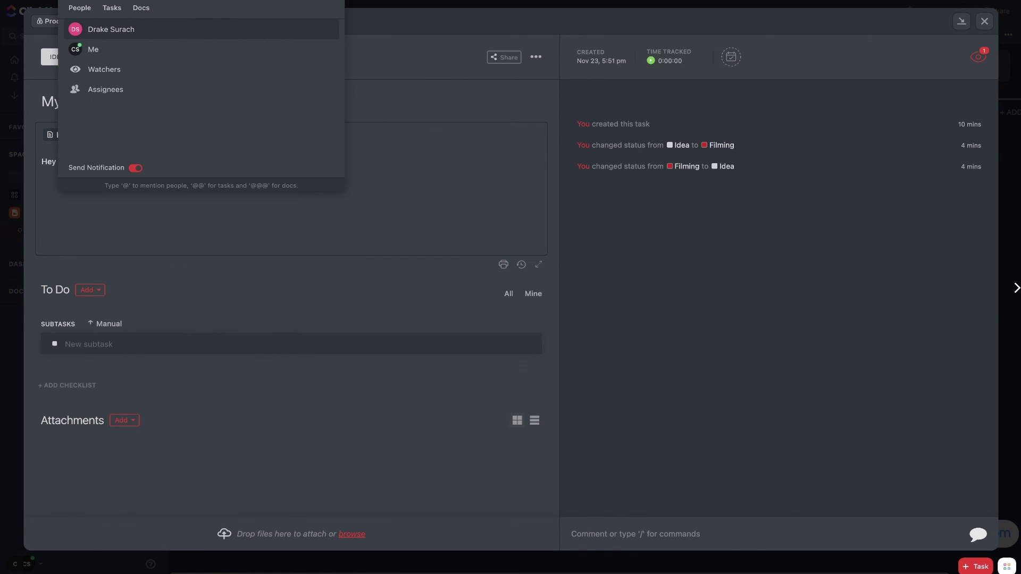
pyautogui.write(' @d')
pyautogui.press('Return')
pyautogui.write('check ou')
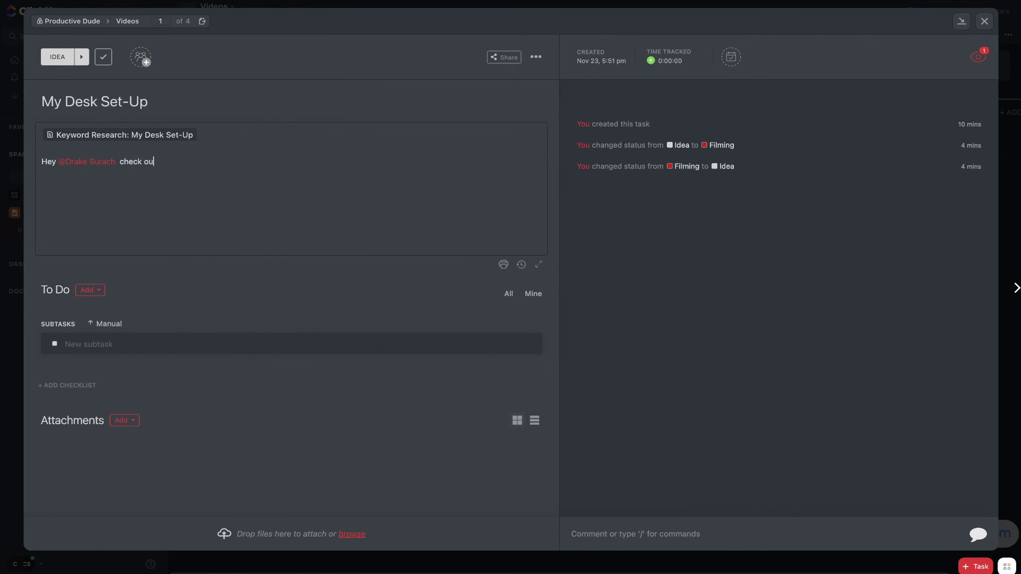
pyautogui.write('t this keyword document to see what ke')
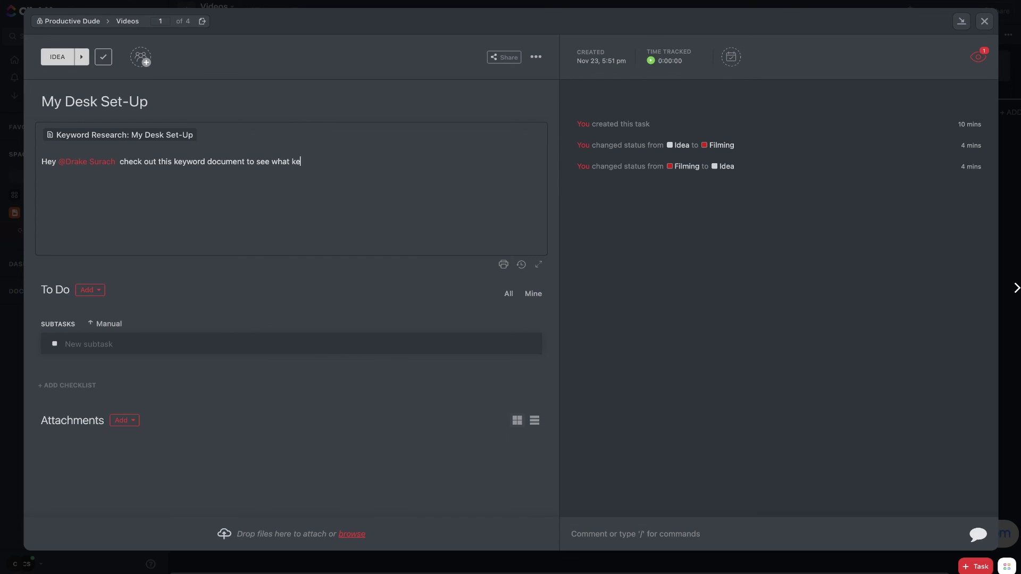
pyautogui.write('ywords we are targitting!')
pyautogui.press('Return')
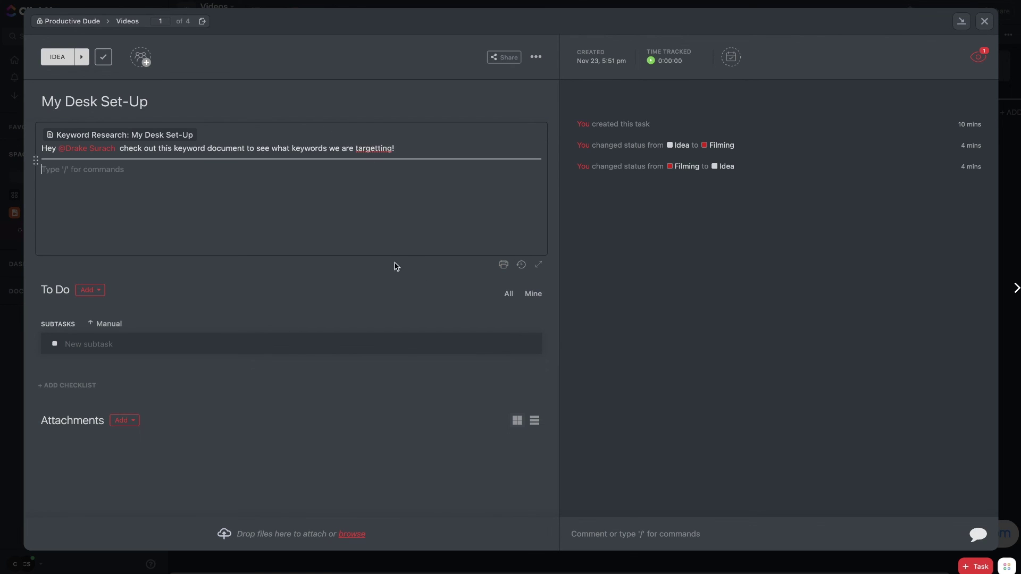
# - Preview the linked Keyword Research doc, then link it in a new task comment
pyautogui.click(100, 134)
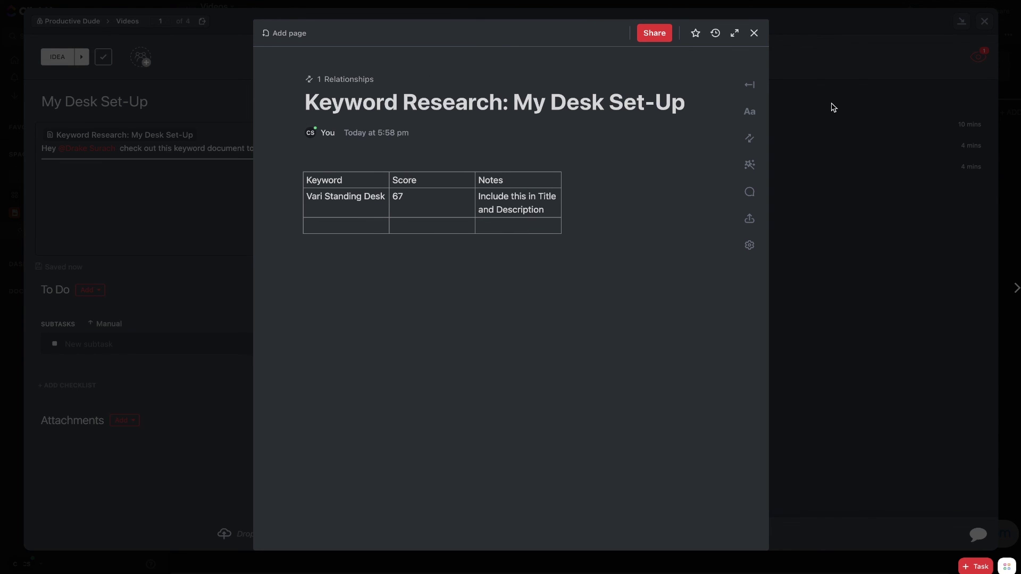
pyautogui.click(851, 75)
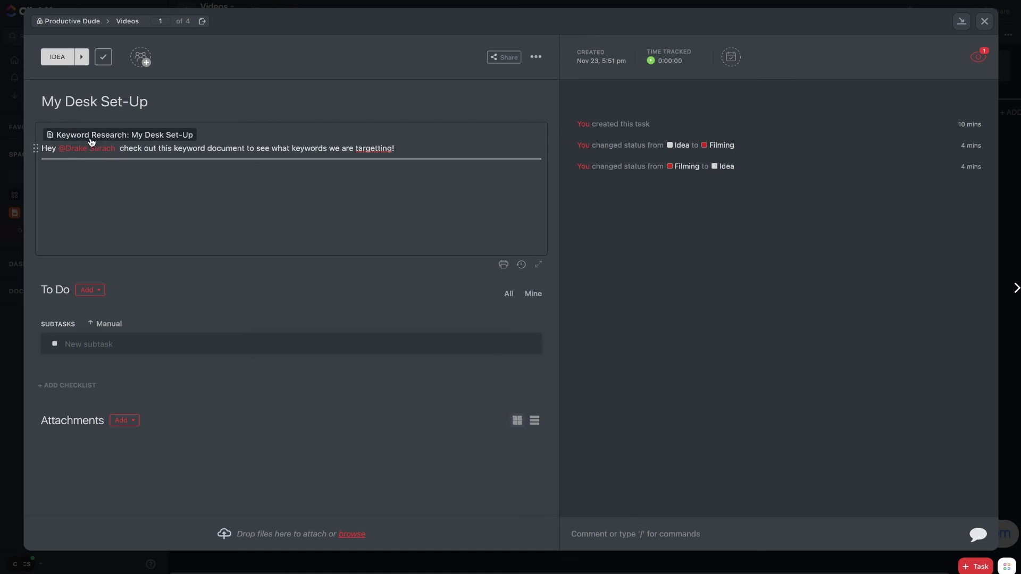
pyautogui.click(617, 534)
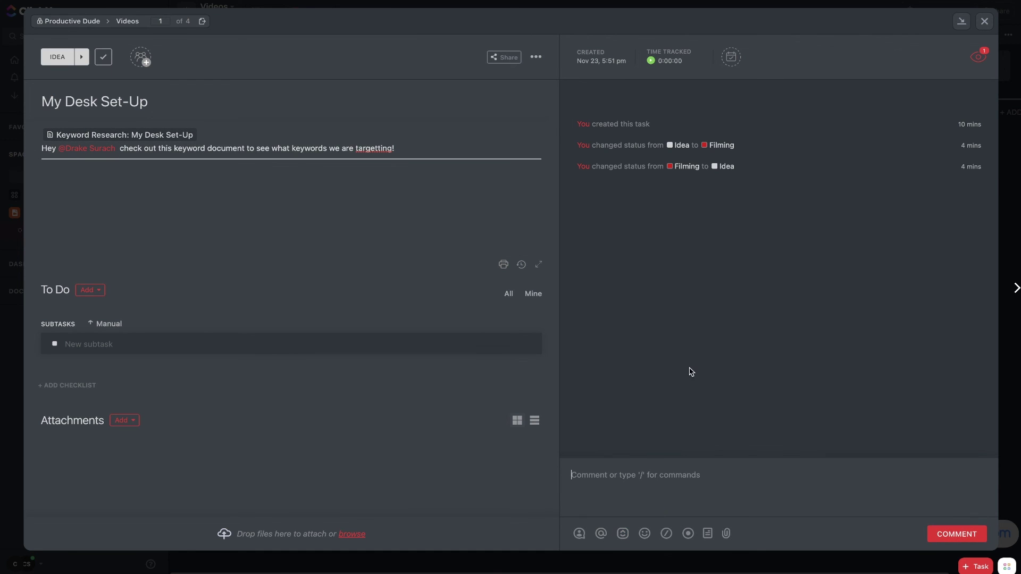
pyautogui.write('@')
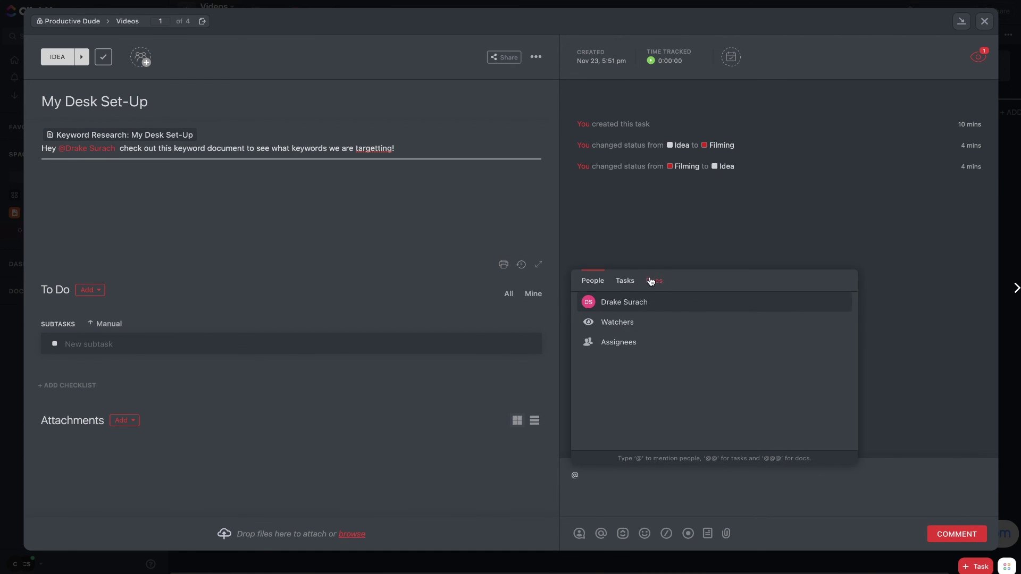
pyautogui.click(652, 281)
pyautogui.click(640, 319)
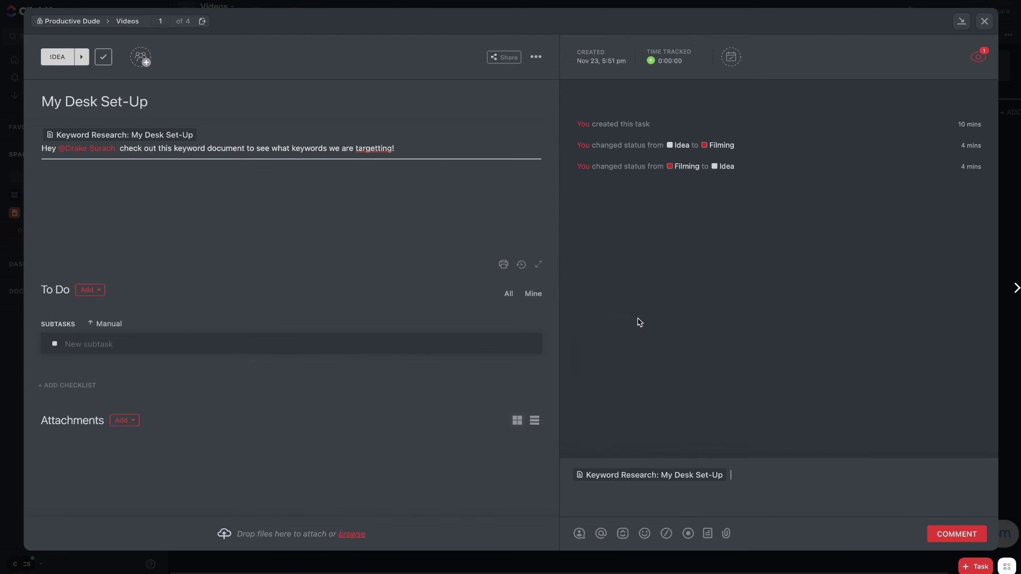
# - Begin the comment text 'Check out these keyword' on a new line
pyautogui.press('Return')
pyautogui.write('L')
pyautogui.press('BackSpace')
pyautogui.write('Check out these keyword')
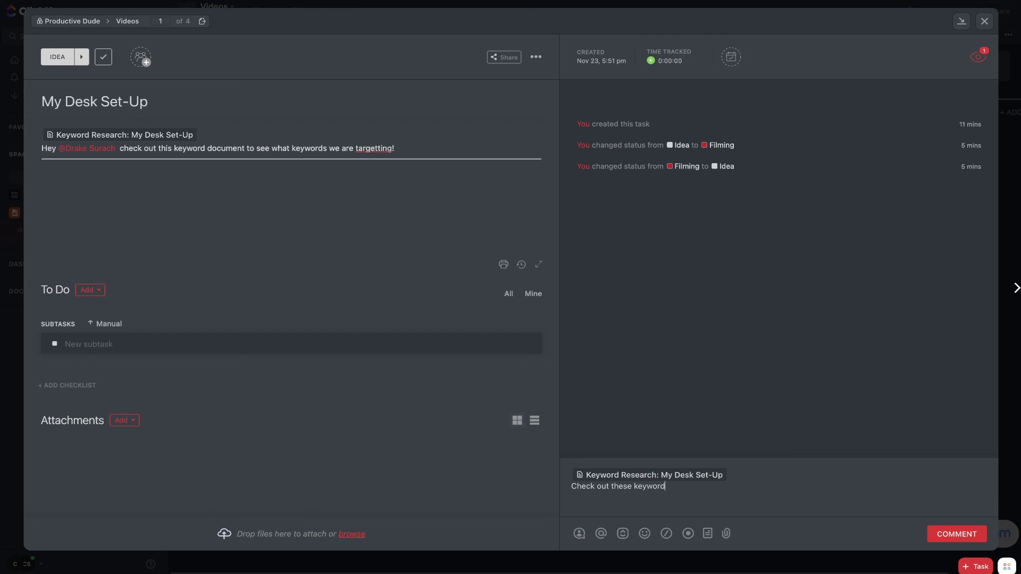